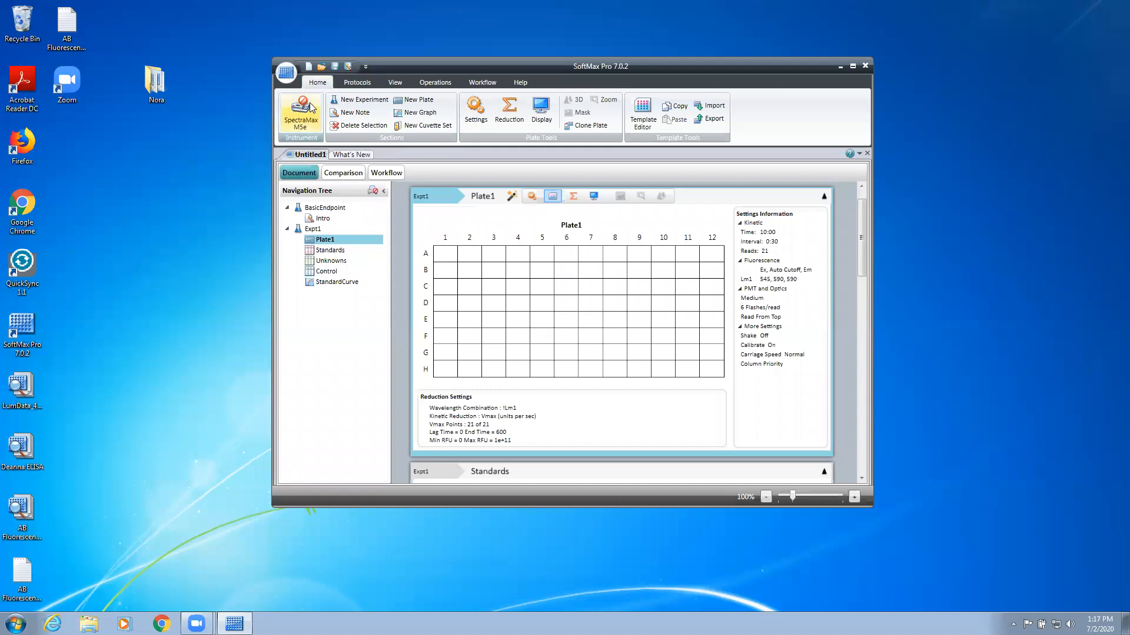
Step: Connect the software to the SpectraMax M5e plate reader
{"action": "left_click", "coordinate": [301, 118]}
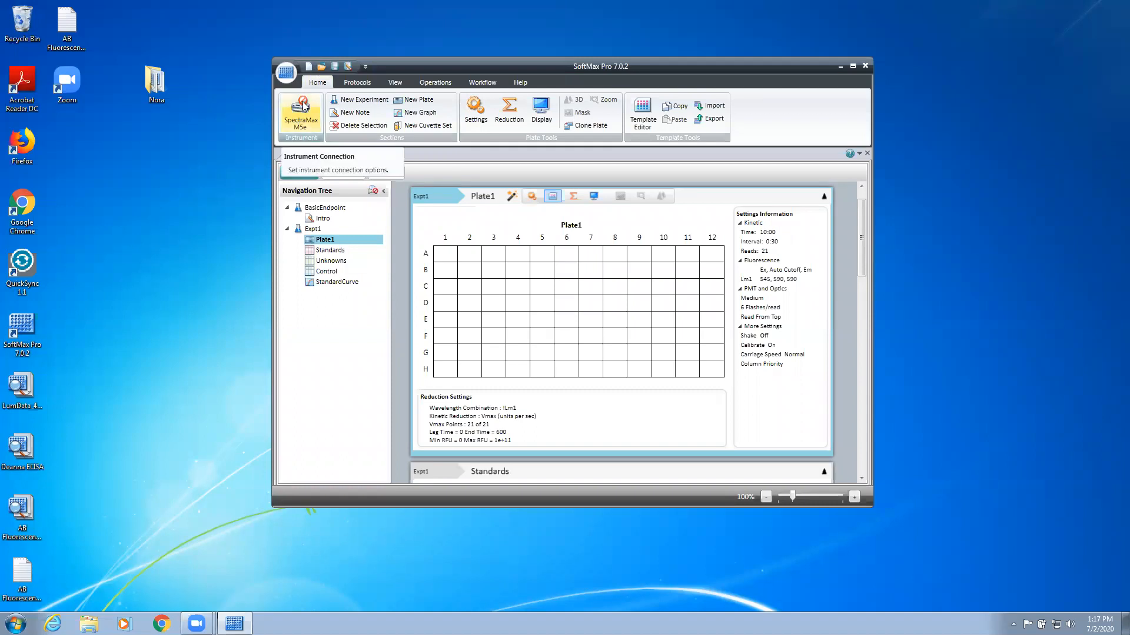
{"action": "left_click", "coordinate": [295, 117]}
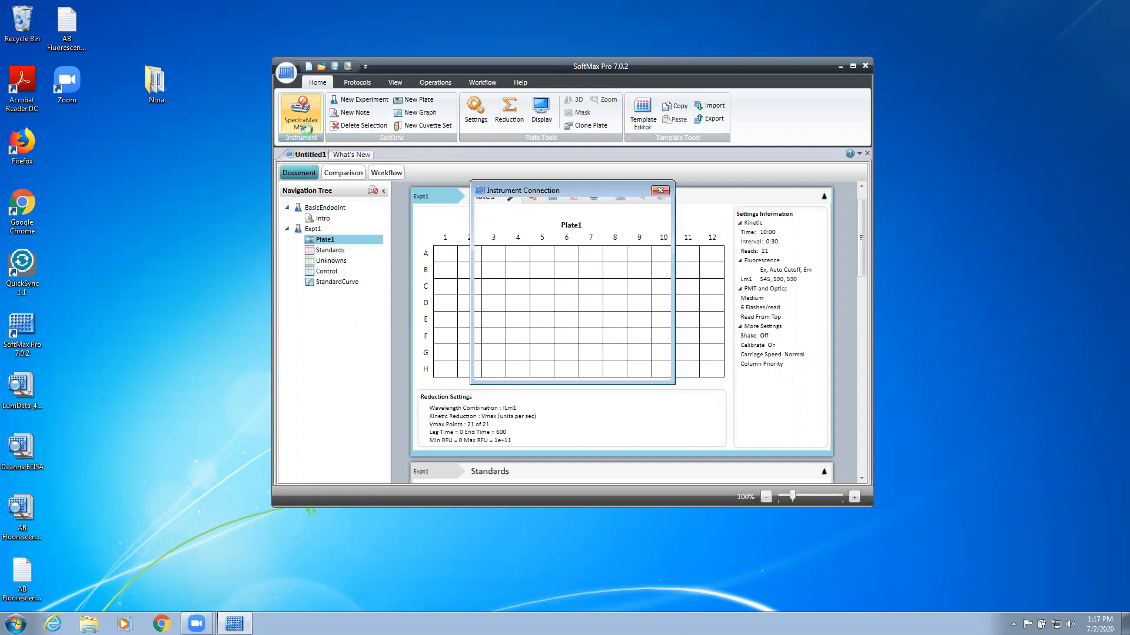
{"action": "left_click", "coordinate": [509, 252]}
{"action": "left_click", "coordinate": [598, 370]}
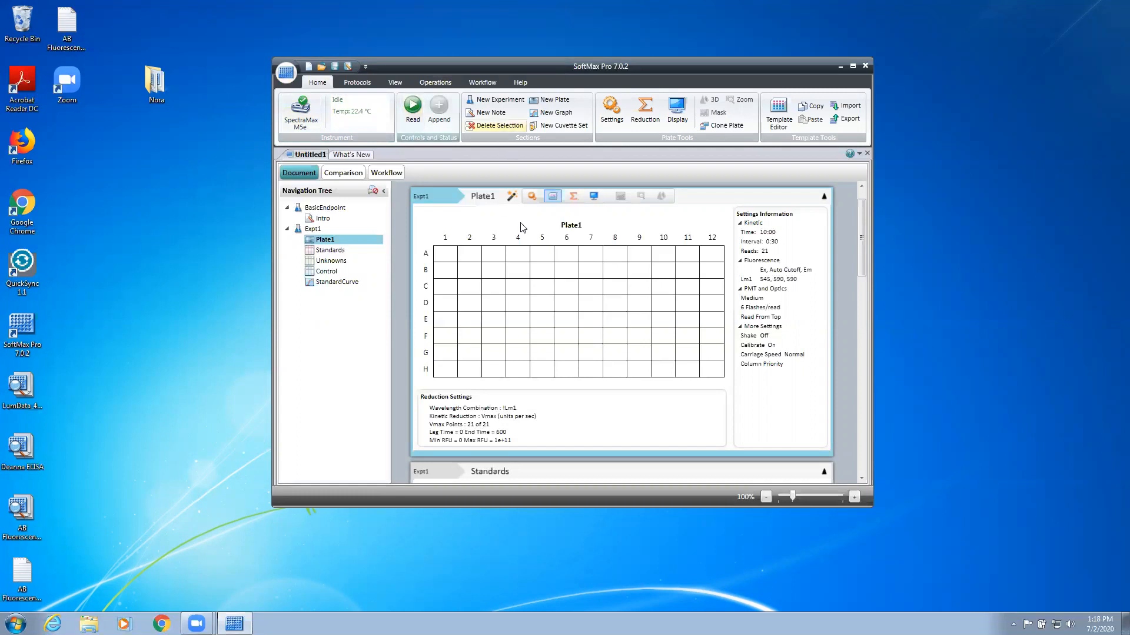
Step: Open the Plate1 acquisition settings and review the wavelength options, plate formats and plate type list
{"action": "left_click", "coordinate": [533, 196]}
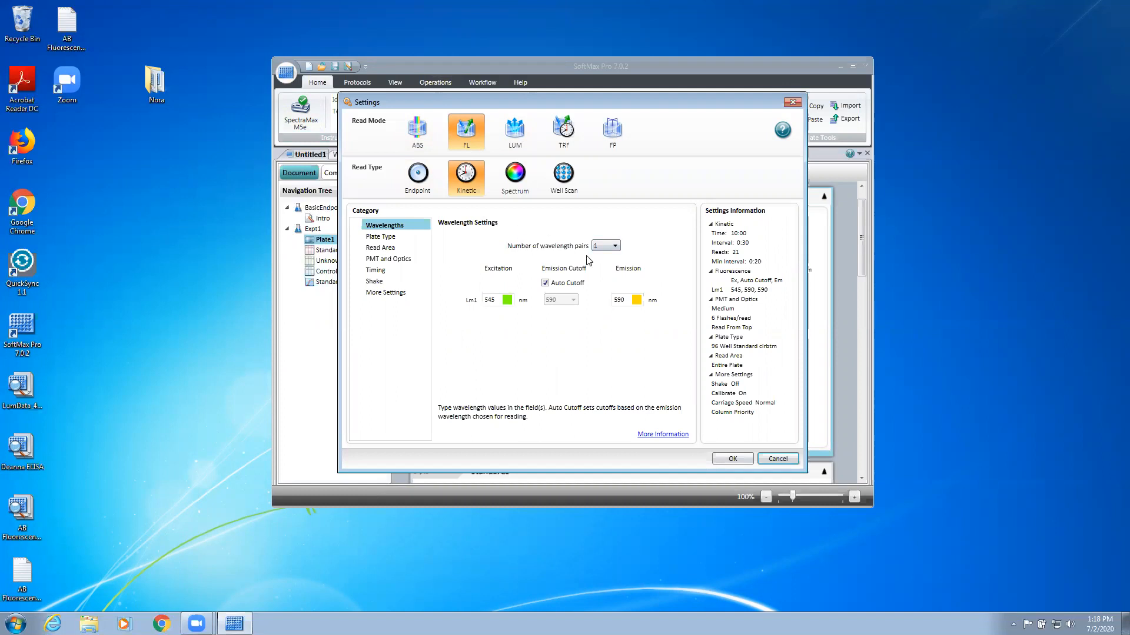
{"action": "left_click", "coordinate": [615, 246]}
{"action": "left_click", "coordinate": [644, 248]}
{"action": "left_click", "coordinate": [497, 299]}
{"action": "left_click", "coordinate": [392, 239]}
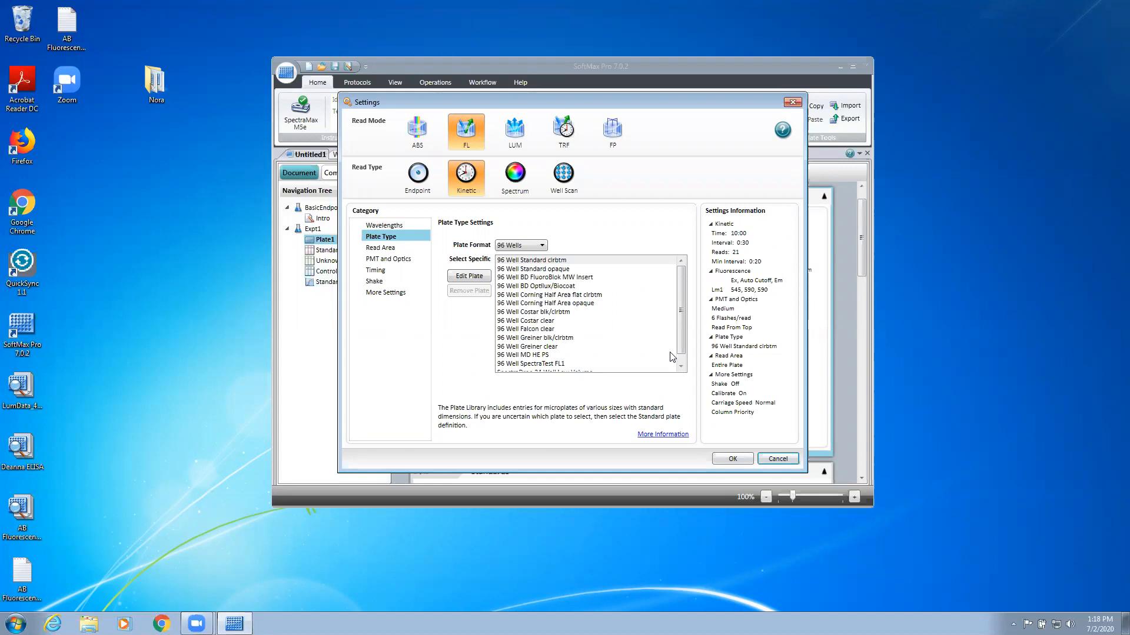
{"action": "left_click_drag", "start_coordinate": [682, 304], "coordinate": [559, 231]}
{"action": "left_click", "coordinate": [544, 246]}
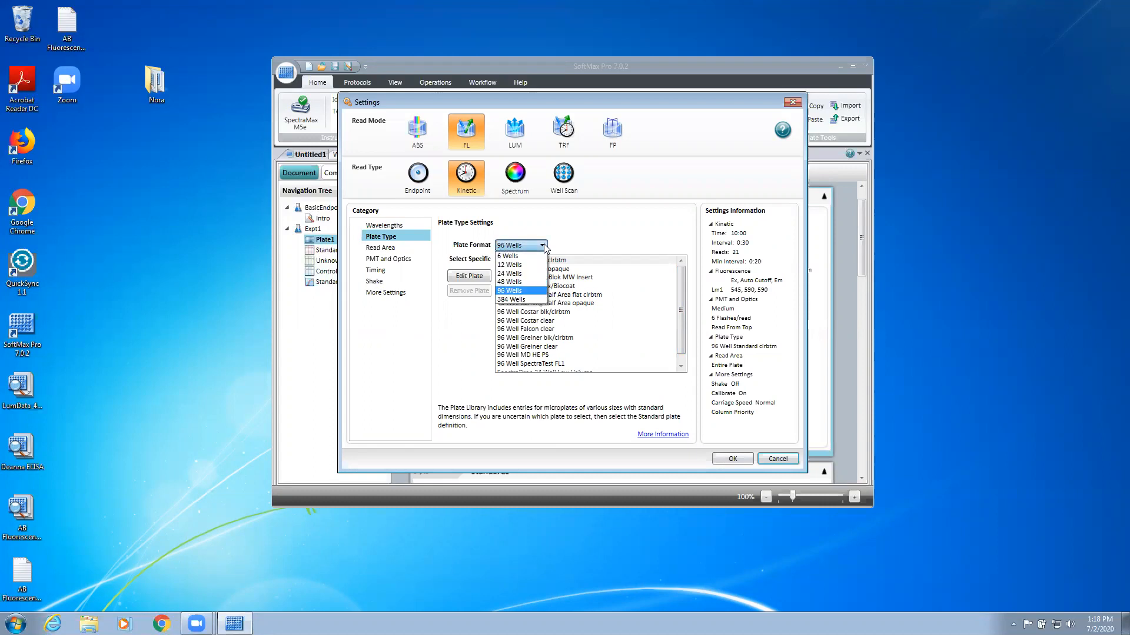
{"action": "left_click", "coordinate": [595, 244]}
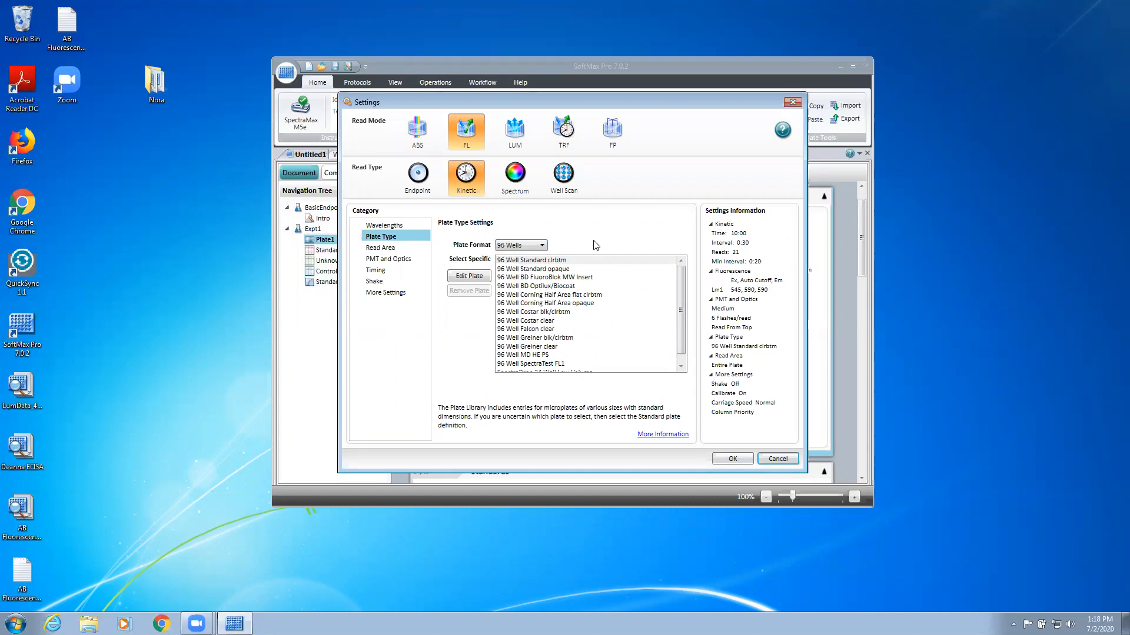
Step: Restrict the Plate1 read area to wells A1 to C4, check the timing and shake options, and apply the settings
{"action": "left_click", "coordinate": [393, 250]}
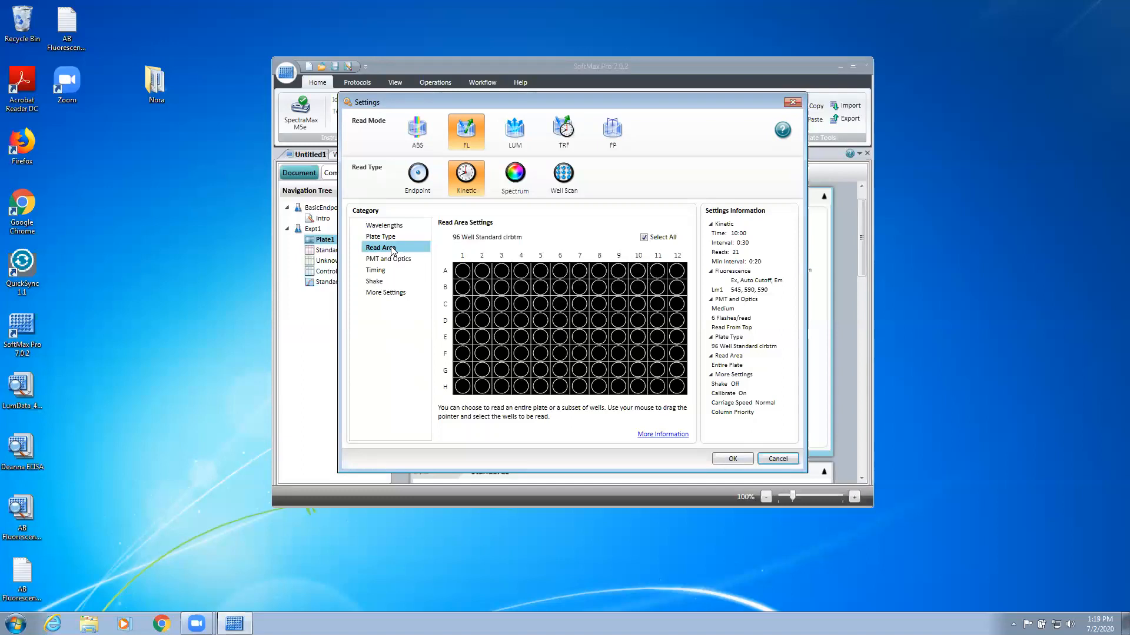
{"action": "left_click_drag", "start_coordinate": [462, 271], "coordinate": [521, 316]}
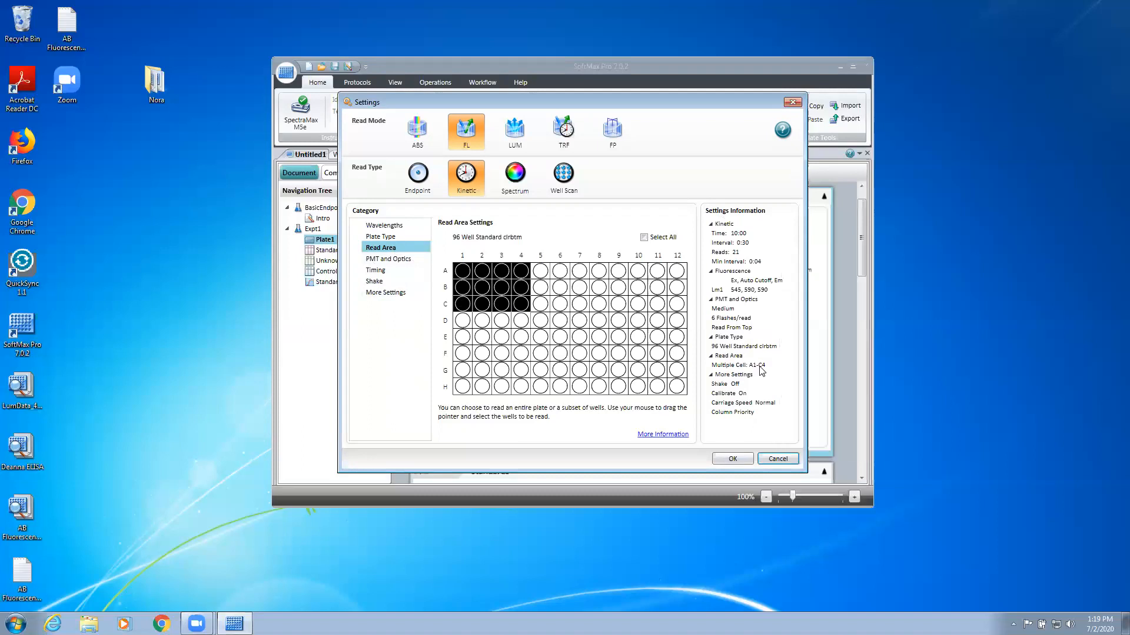
{"action": "left_click", "coordinate": [377, 271]}
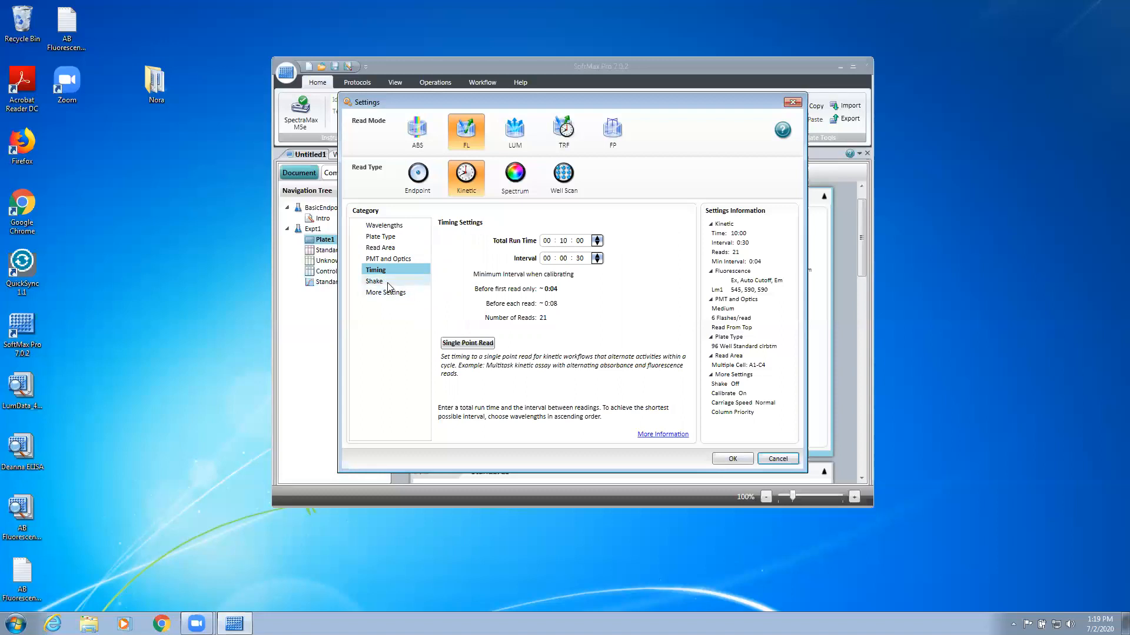
{"action": "left_click", "coordinate": [387, 283]}
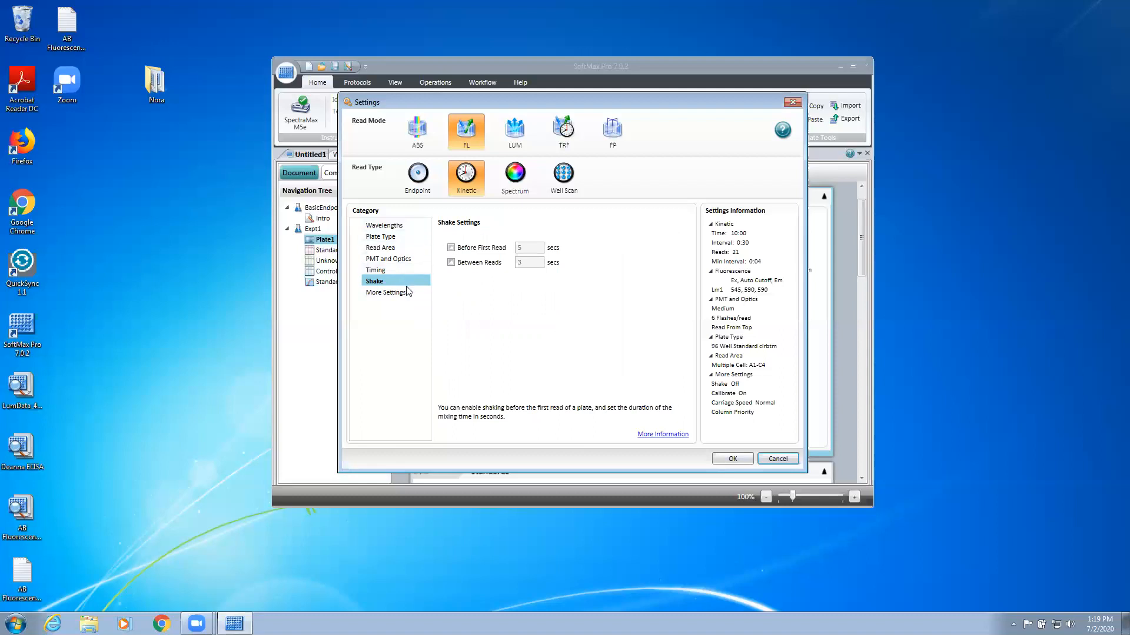
{"action": "left_click", "coordinate": [730, 459]}
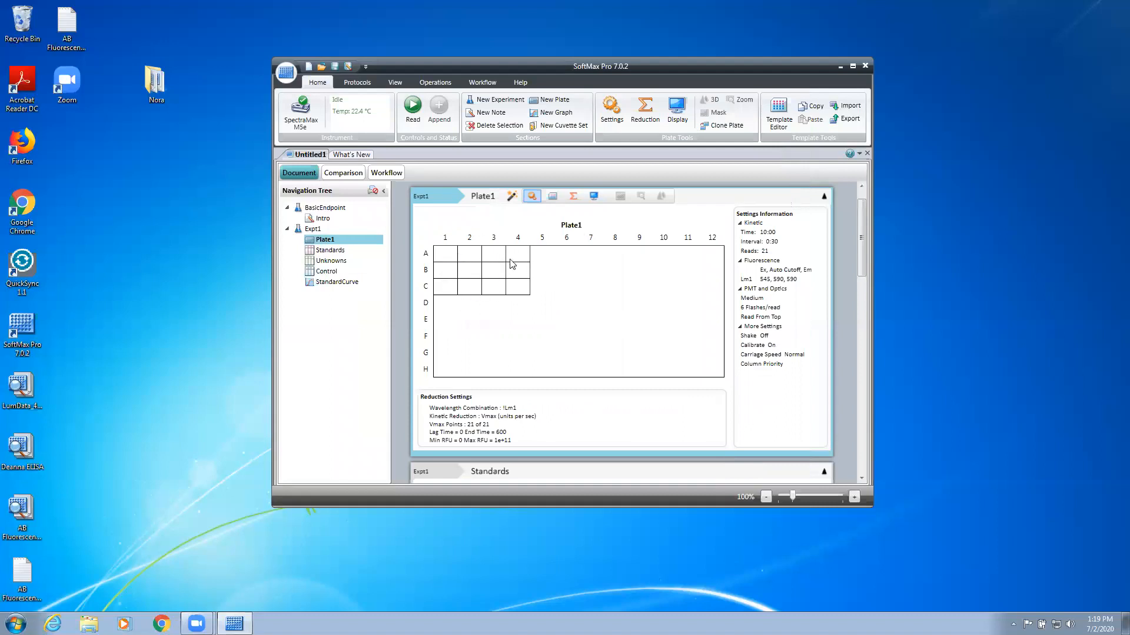
Step: Open the Plate1 template for editing and select well A1
{"action": "left_click", "coordinate": [555, 197]}
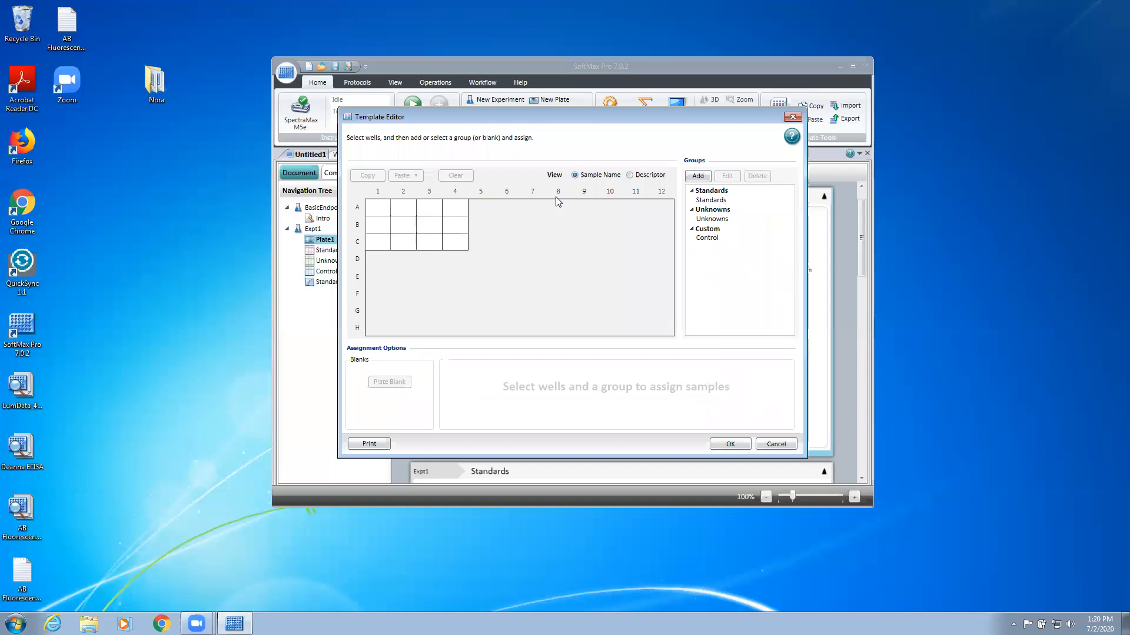
{"action": "left_click", "coordinate": [376, 212]}
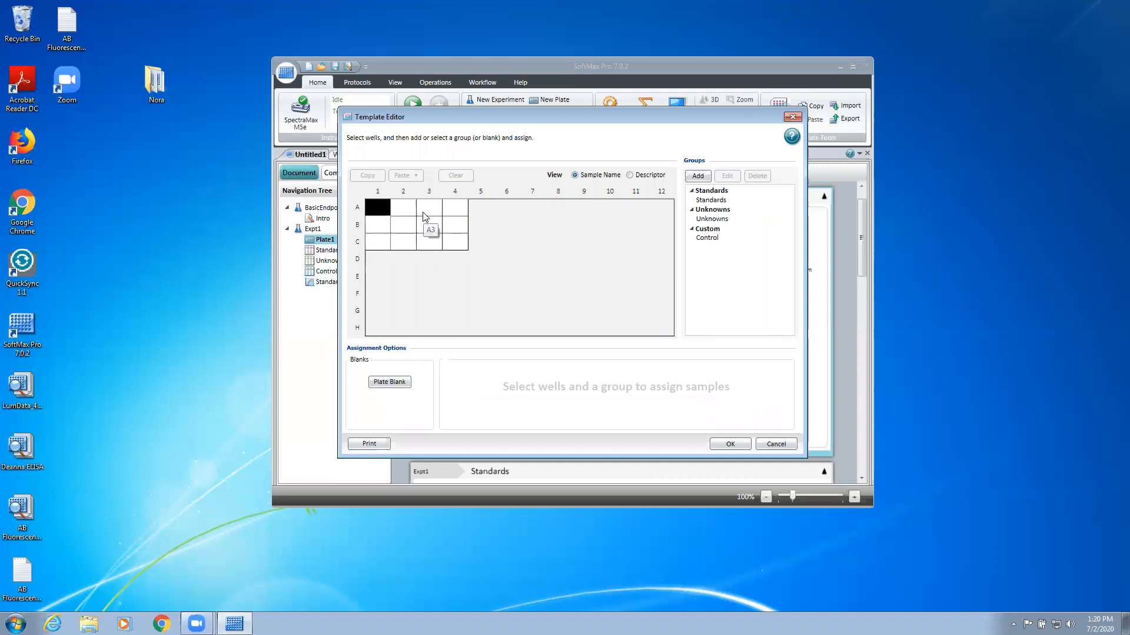
Step: Assign well A1 to the Standards group as sample 01 with a concentration of 1000 mg/ml
{"action": "left_click", "coordinate": [711, 201]}
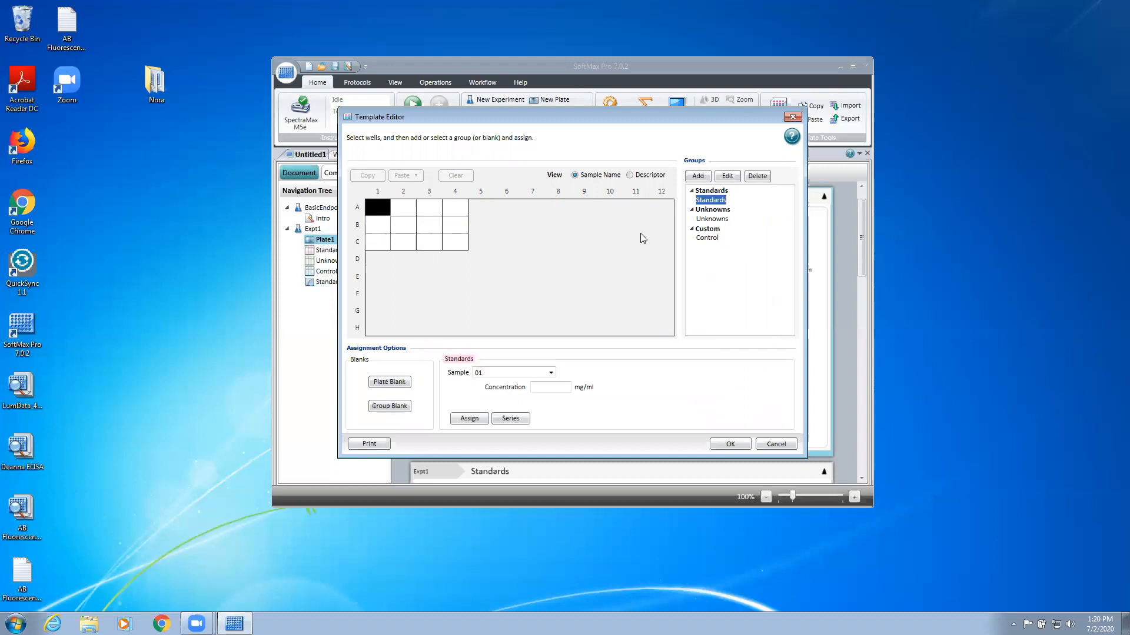
{"action": "left_click", "coordinate": [476, 374]}
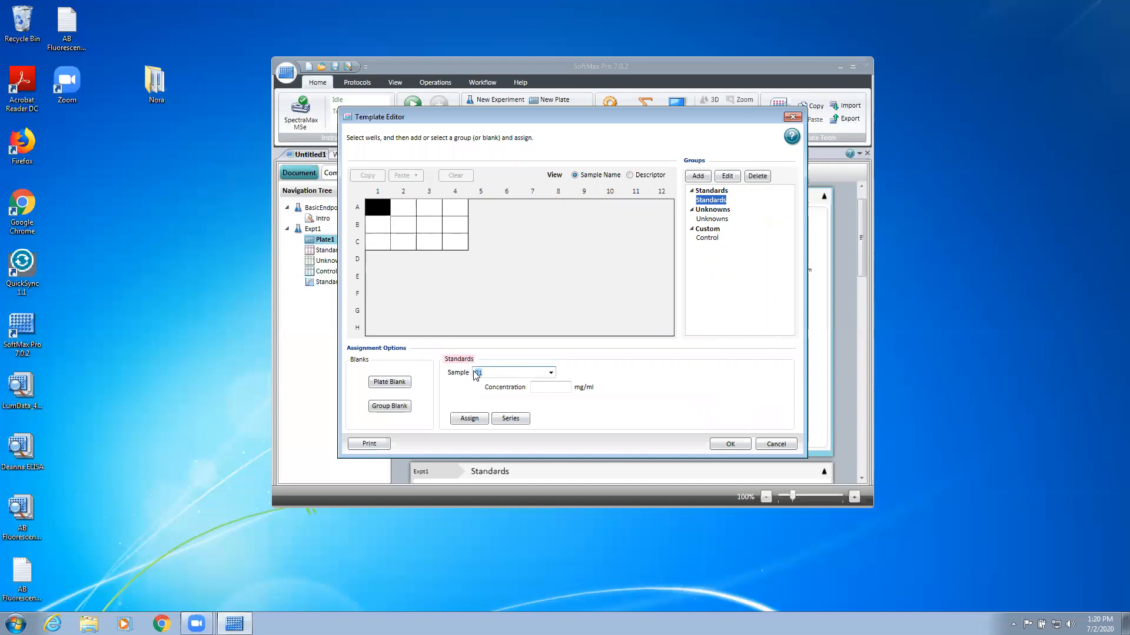
{"action": "left_click", "coordinate": [538, 387]}
{"action": "type", "text": "1000"}
{"action": "left_click", "coordinate": [469, 419]}
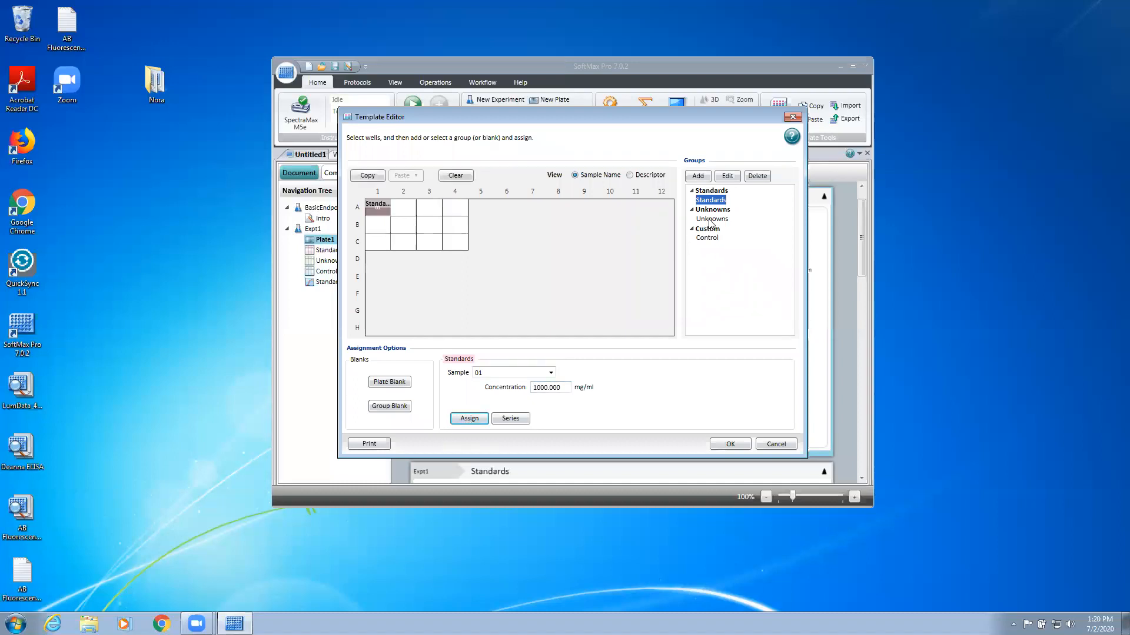
Step: Assign wells A1 and A2 to the Unknowns group as samples Sampl1 and Sampl2
{"action": "left_click", "coordinate": [711, 220]}
{"action": "left_click", "coordinate": [478, 373]}
{"action": "type", "text": "Sampl"}
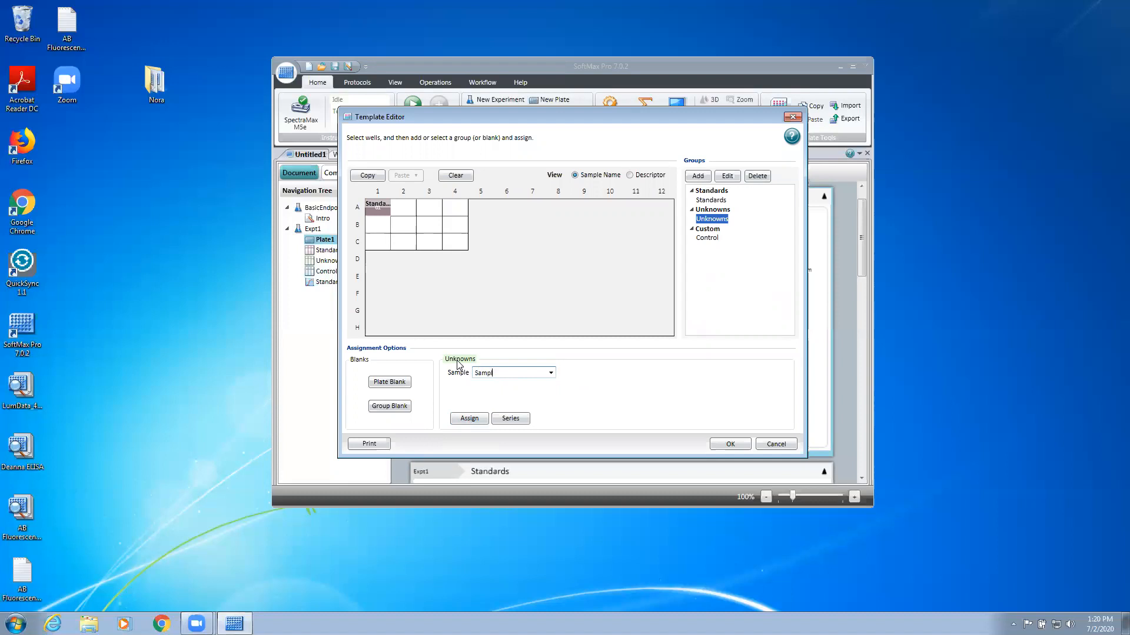
{"action": "type", "text": "1"}
{"action": "left_click", "coordinate": [465, 420]}
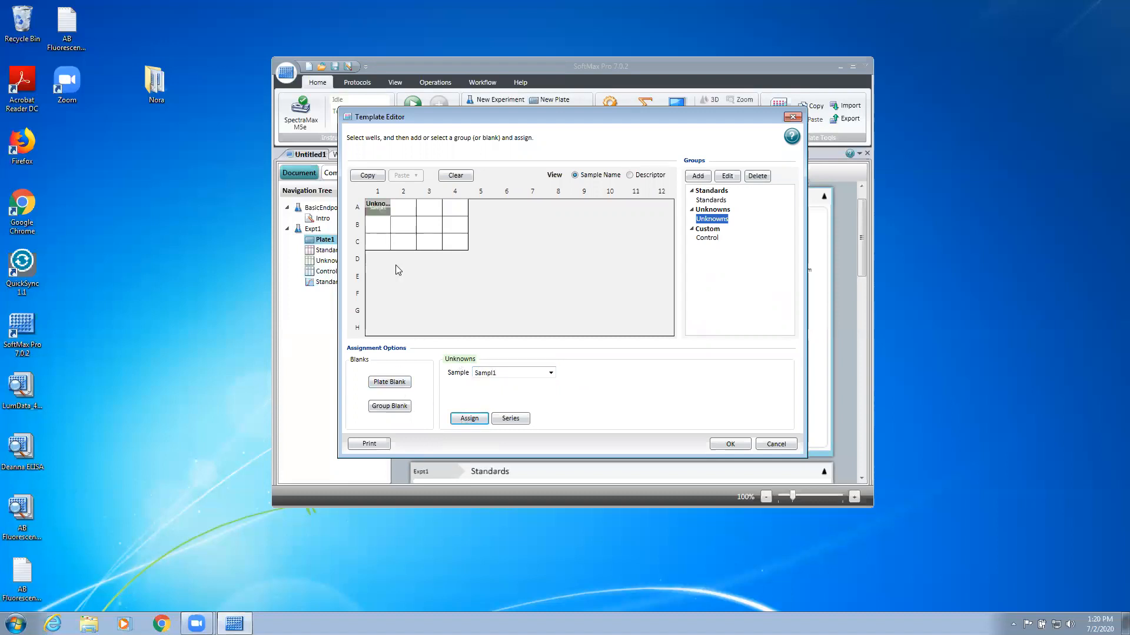
{"action": "left_click", "coordinate": [400, 213]}
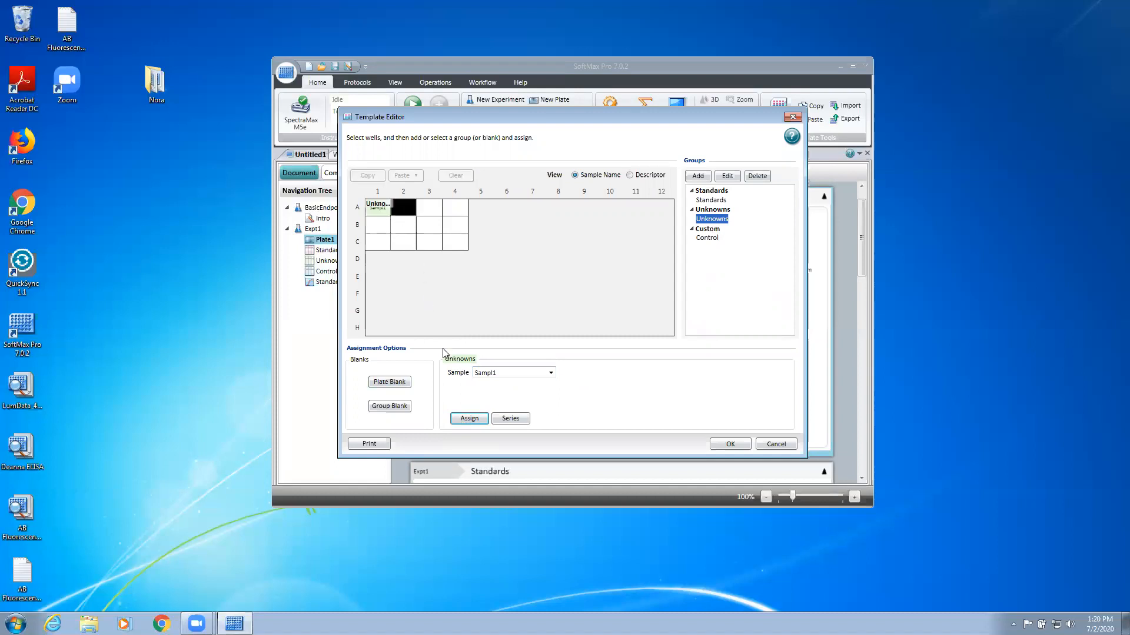
{"action": "left_click", "coordinate": [468, 417]}
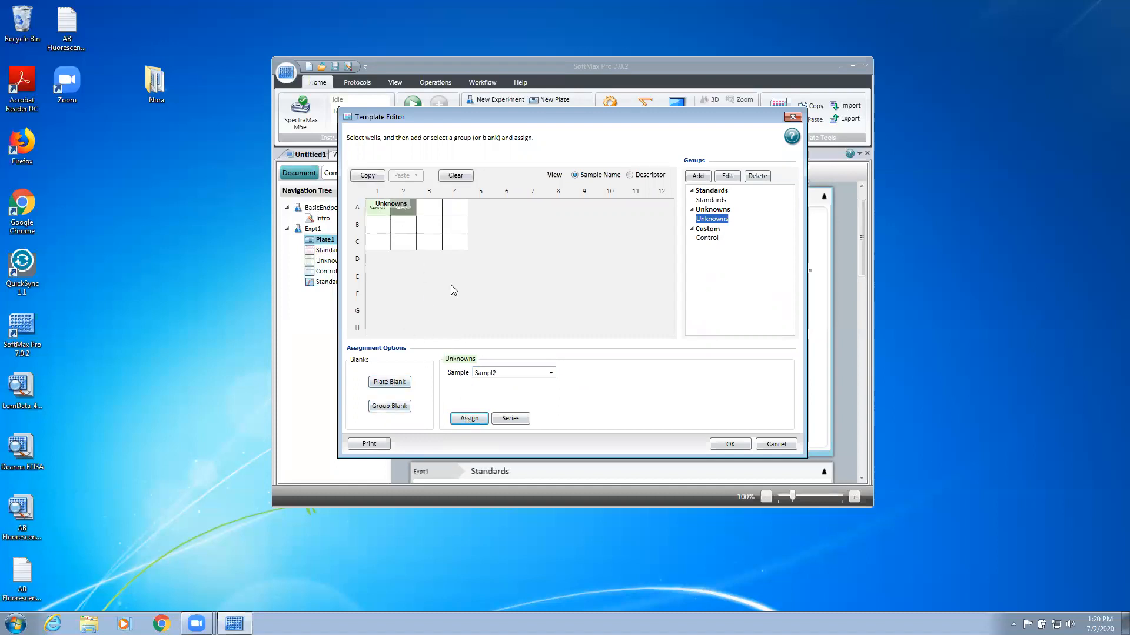
Step: Mark well C4 as the plate blank and apply the template
{"action": "left_click", "coordinate": [453, 241]}
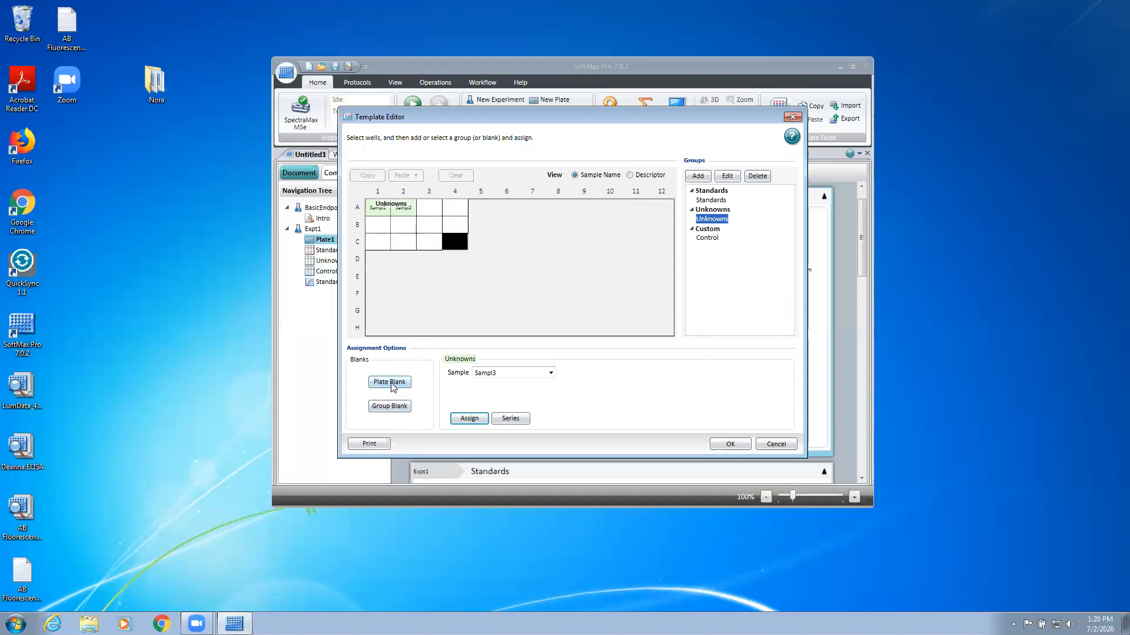
{"action": "left_click", "coordinate": [396, 383]}
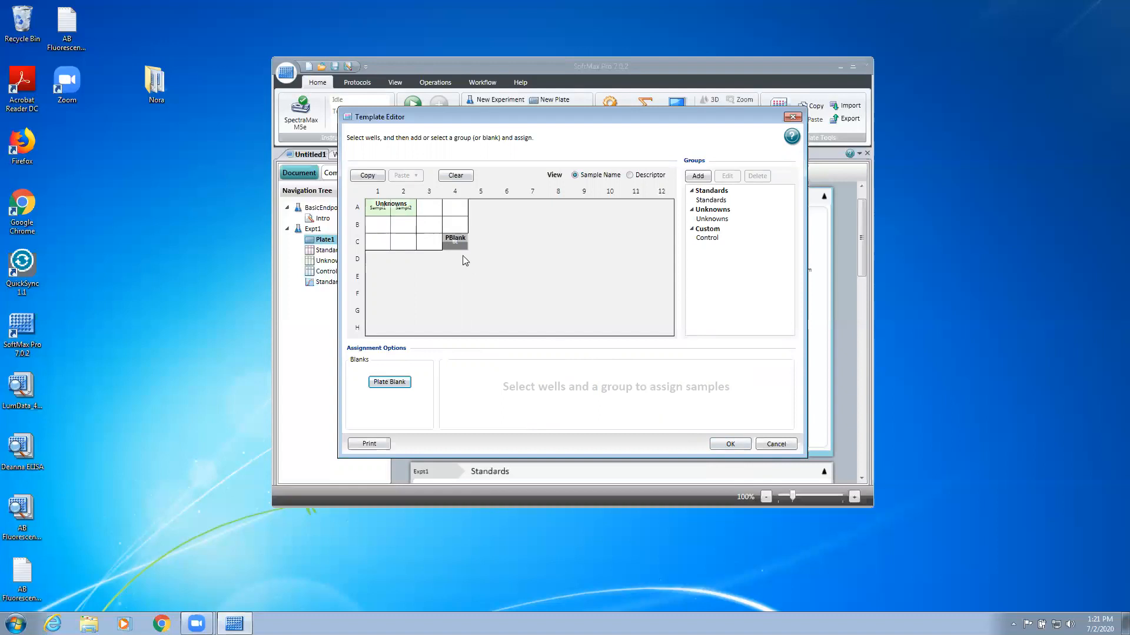
{"action": "left_click", "coordinate": [455, 225]}
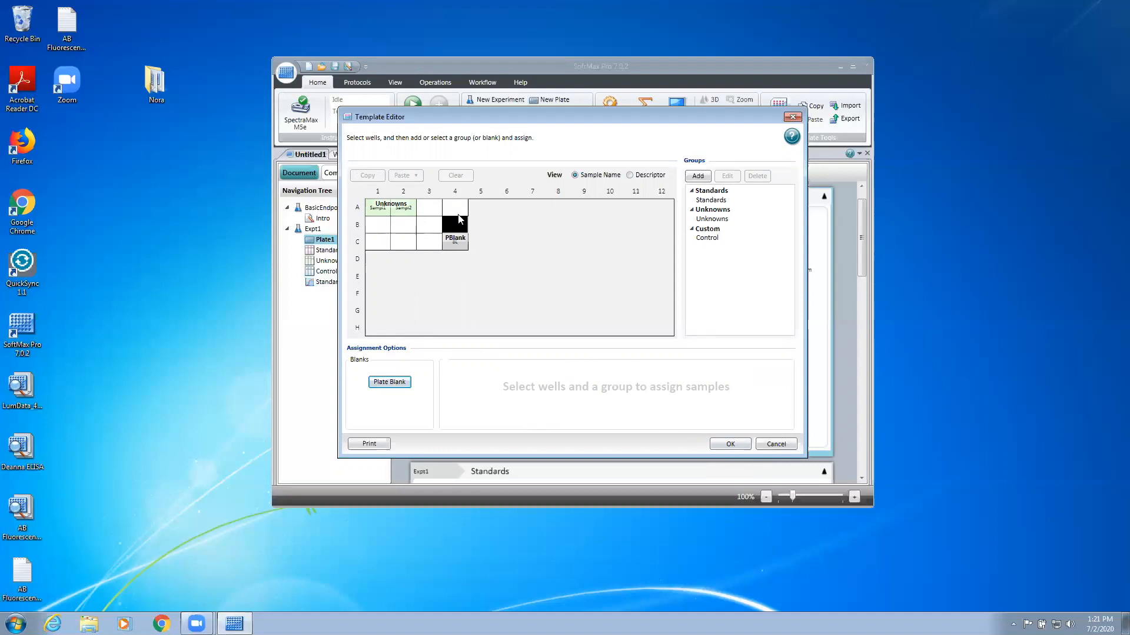
{"action": "left_click", "coordinate": [702, 222]}
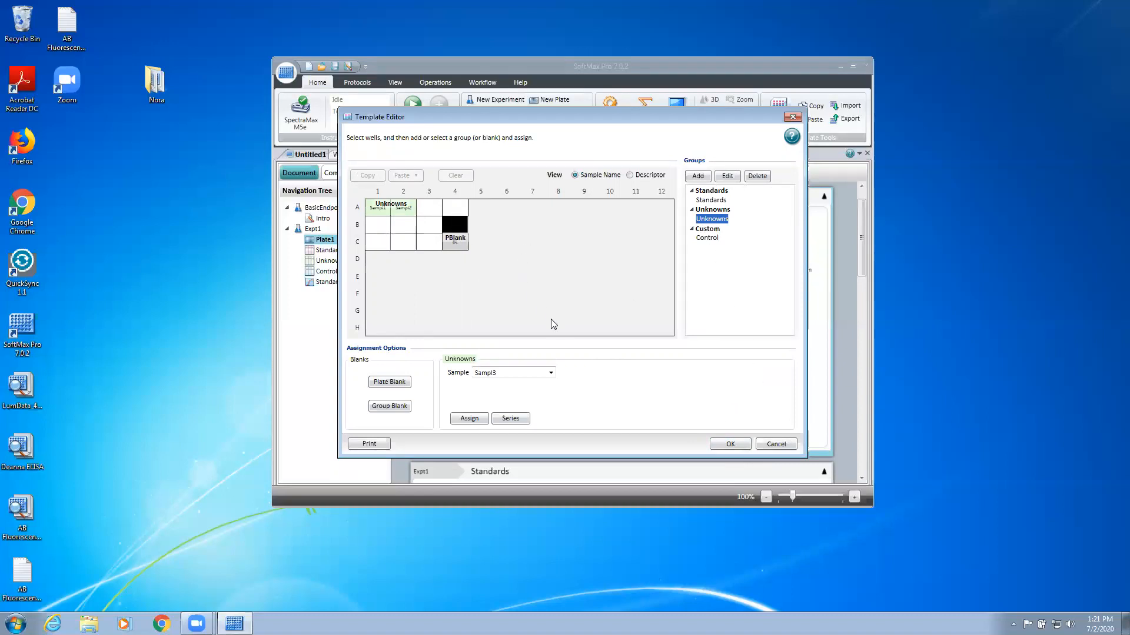
{"action": "left_click", "coordinate": [729, 445]}
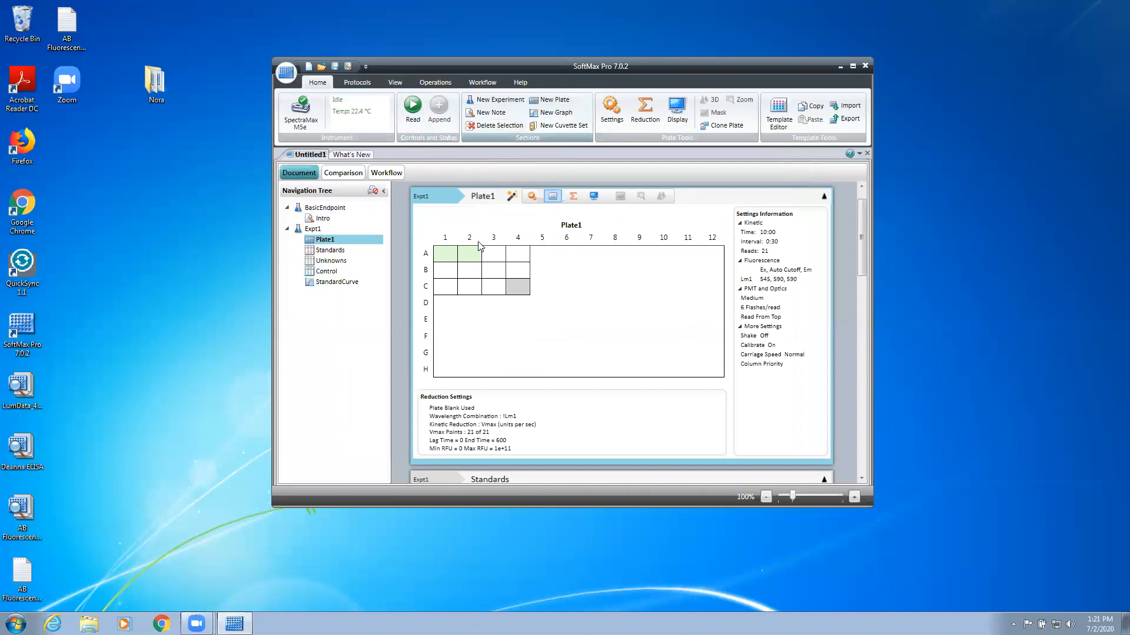
Step: Add a new cuvette set to Expt1 and select it in the experiment
{"action": "left_click", "coordinate": [559, 126]}
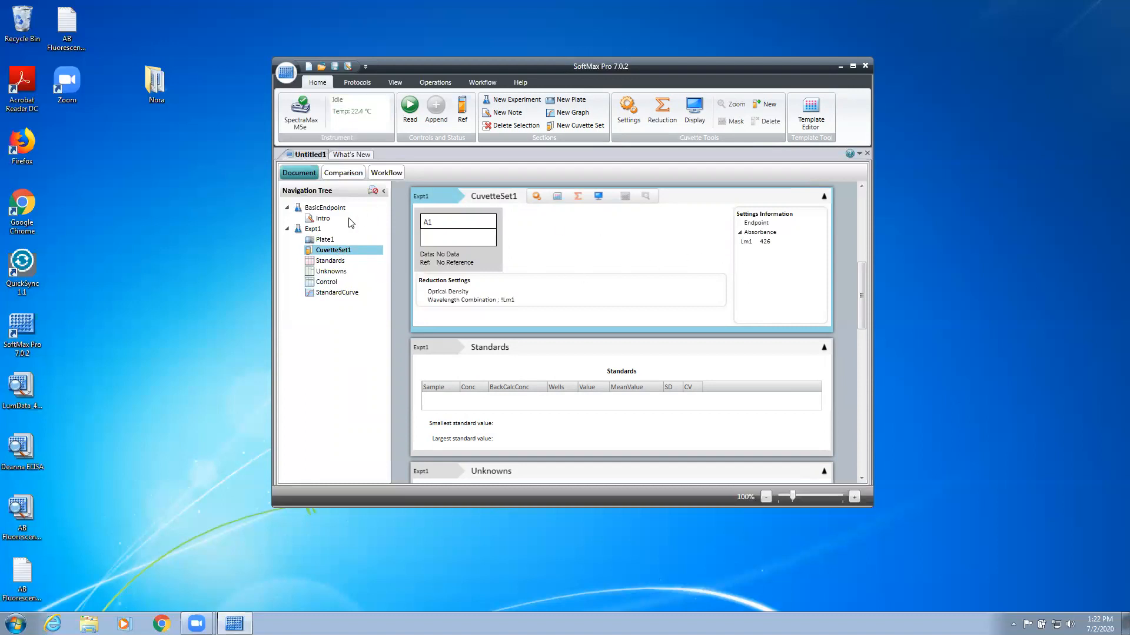
{"action": "left_click", "coordinate": [327, 241]}
{"action": "left_click", "coordinate": [331, 250]}
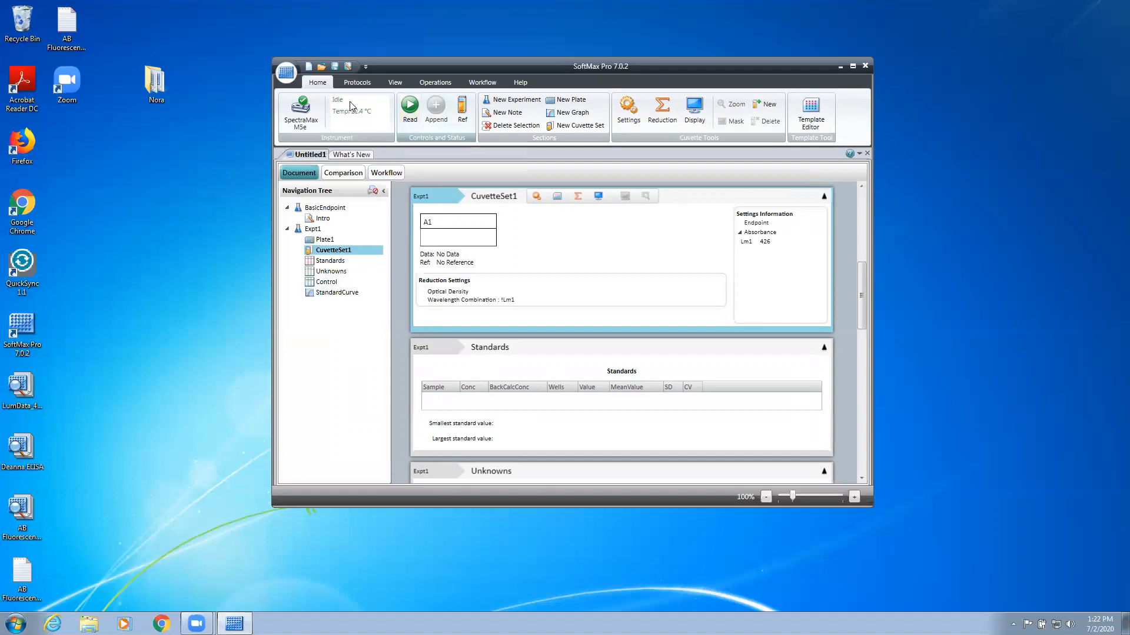
Step: Open the BCA protocol from the Protein Quant category of the protocol library and view its Plate1 section
{"action": "left_click", "coordinate": [362, 84]}
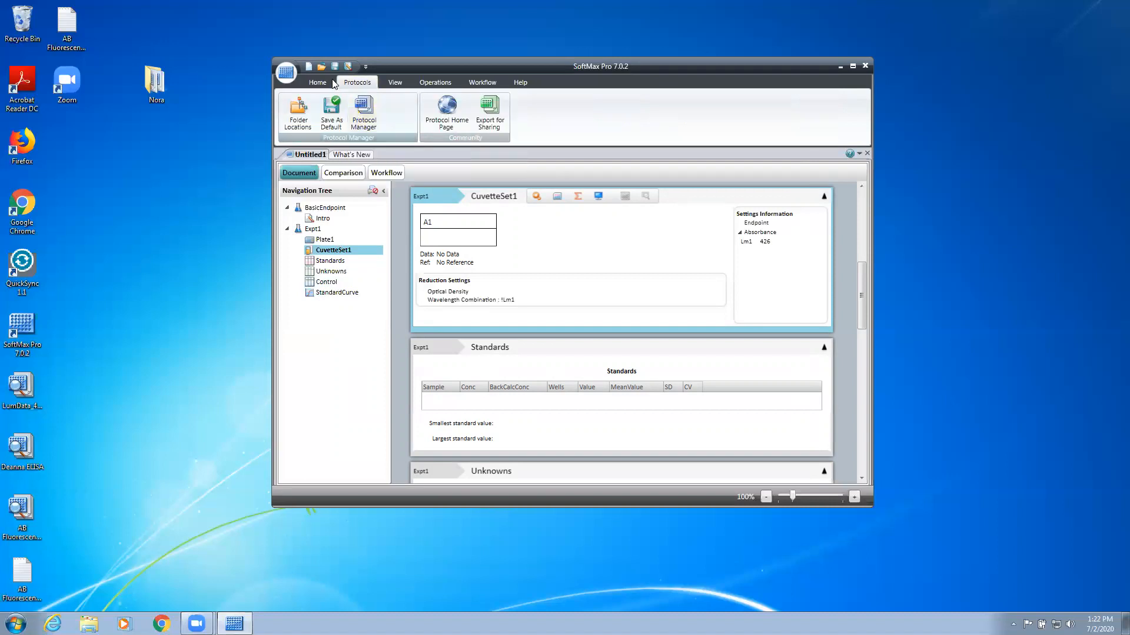
{"action": "left_click", "coordinate": [363, 124]}
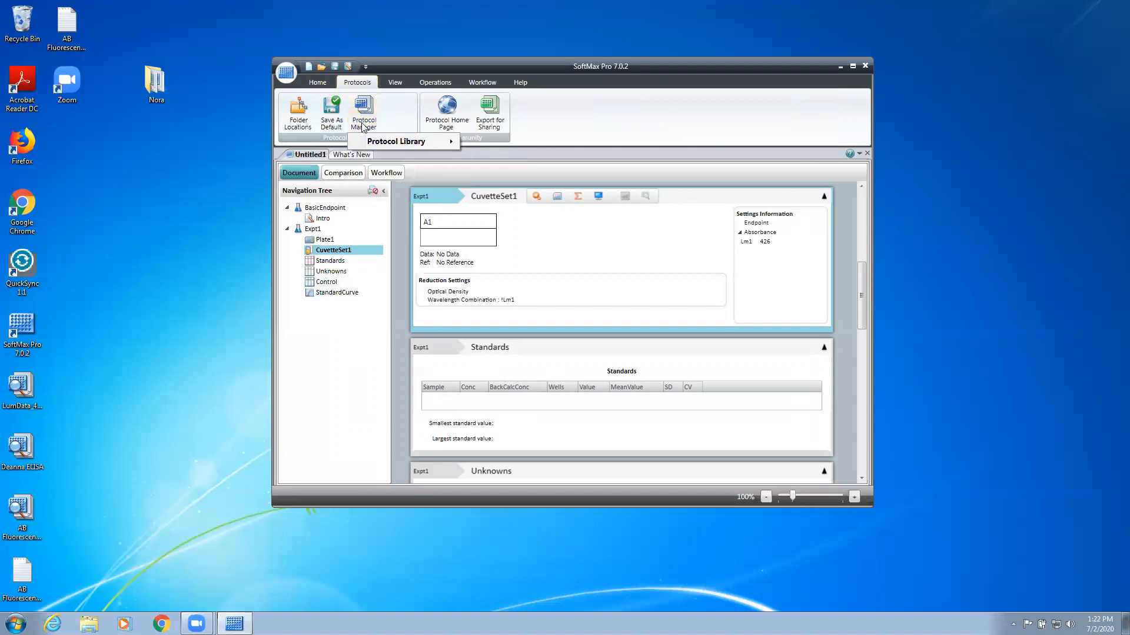
{"action": "mouse_move", "coordinate": [378, 144]}
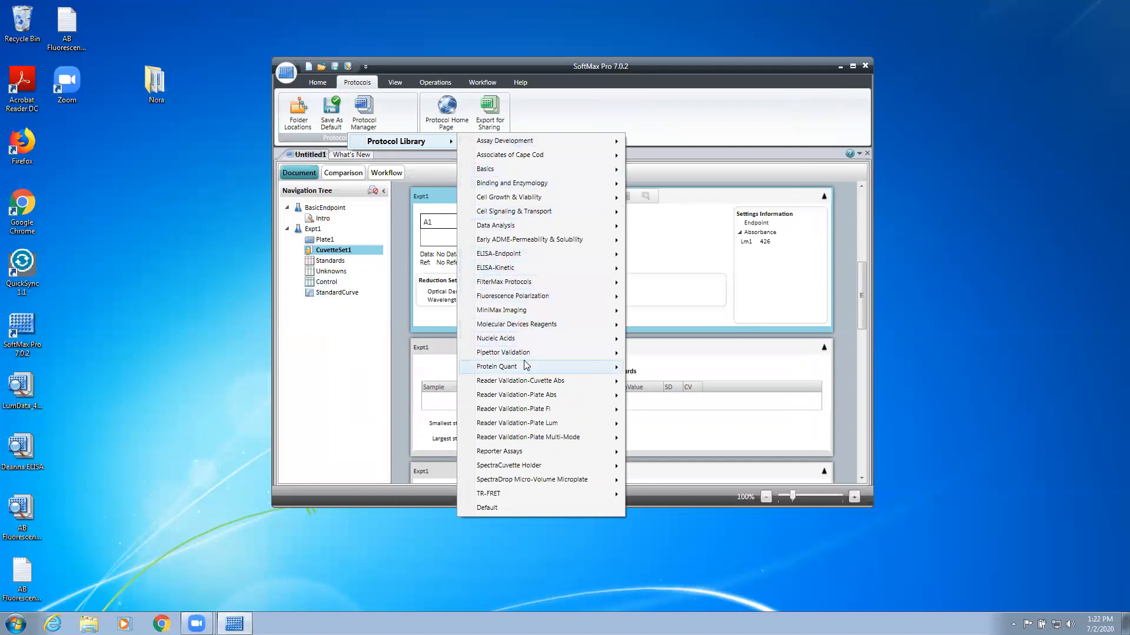
{"action": "mouse_move", "coordinate": [526, 366]}
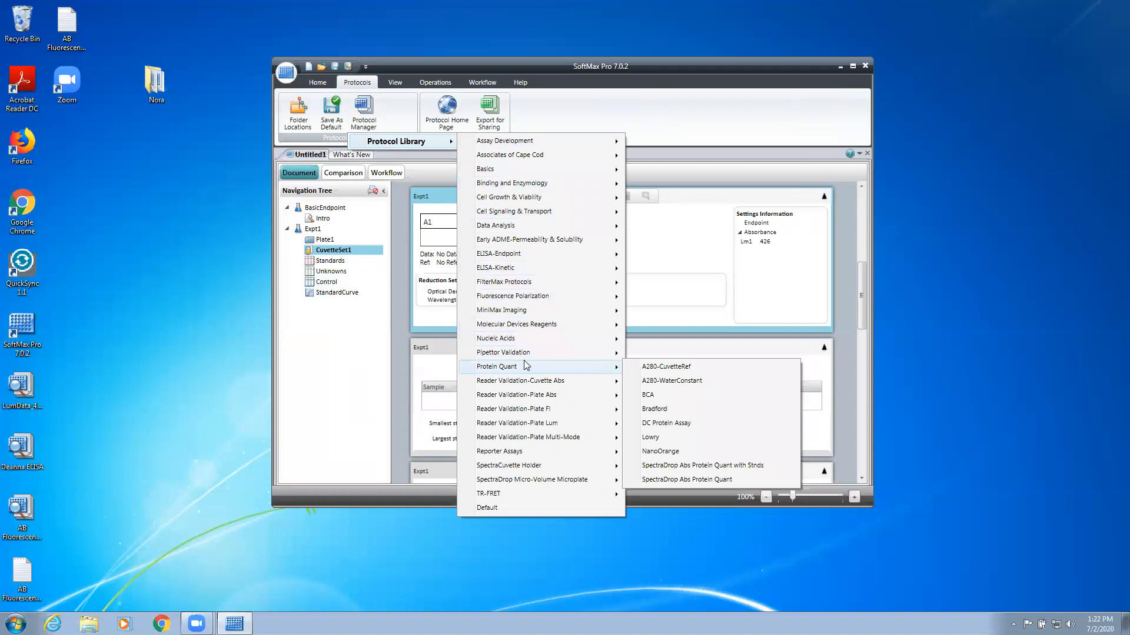
{"action": "left_click", "coordinate": [649, 399]}
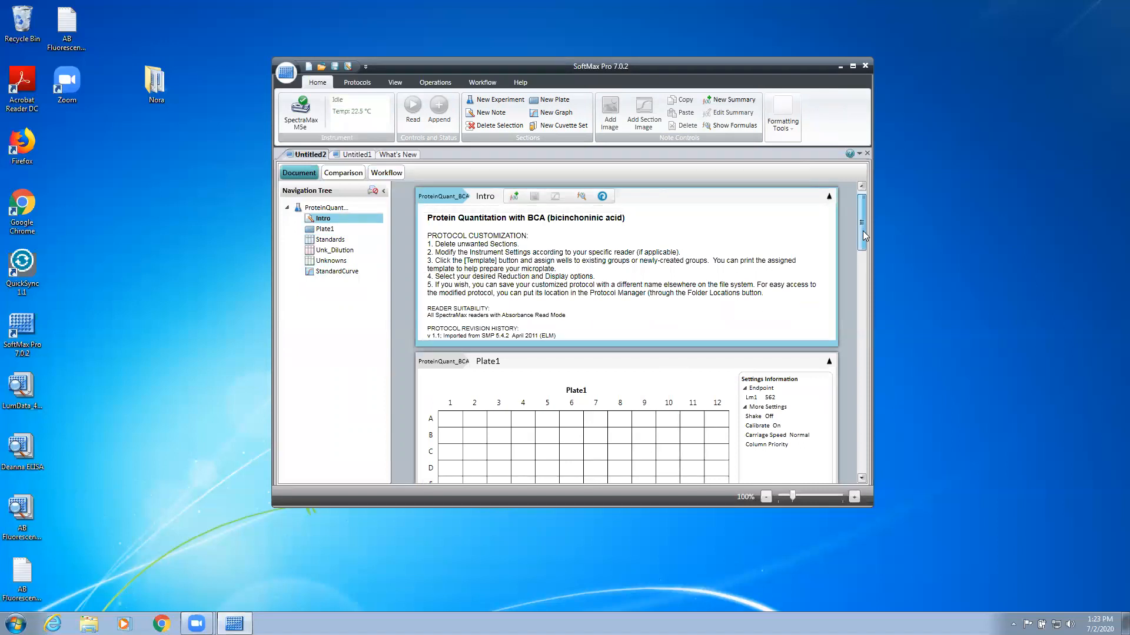
{"action": "scroll", "coordinate": [523, 292], "scroll_direction": "down", "scroll_amount": 2}
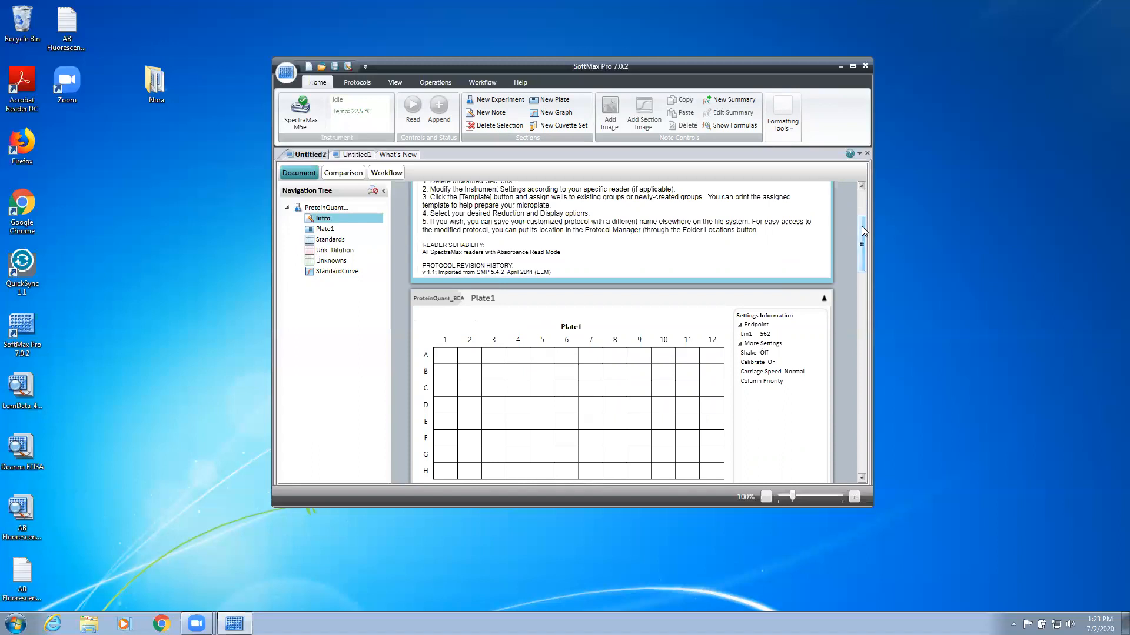
{"action": "scroll", "coordinate": [862, 228], "scroll_direction": "down", "scroll_amount": 3}
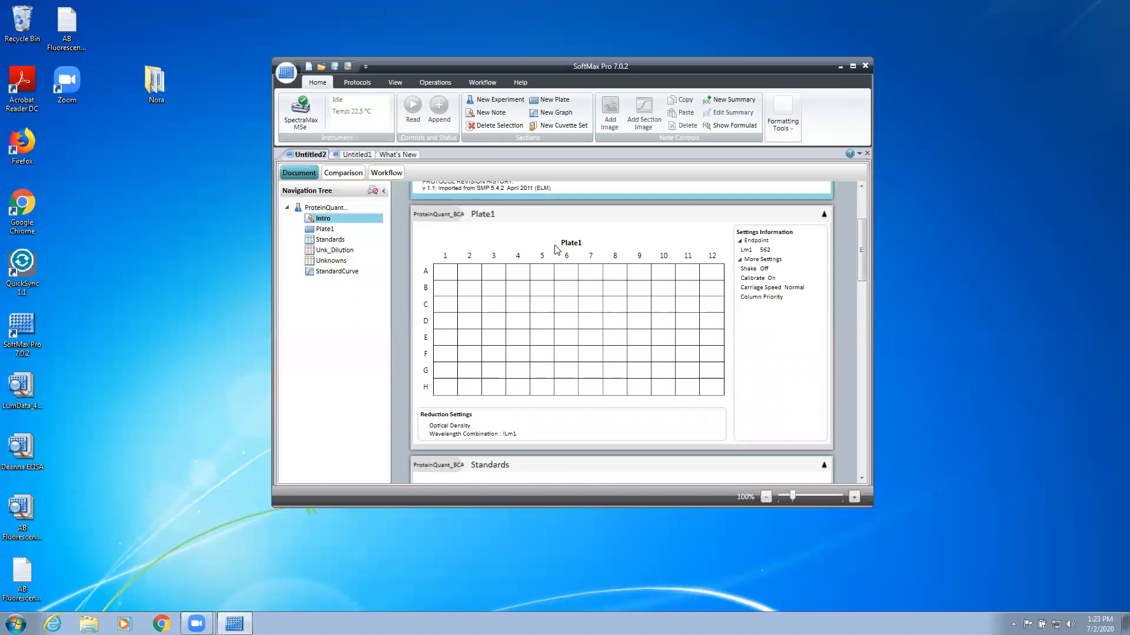
Step: Open the template editor for Plate1 and assign wells A1 and A2 to the Standards group with a standard value of 1000 µg/ml
{"action": "left_click", "coordinate": [559, 216]}
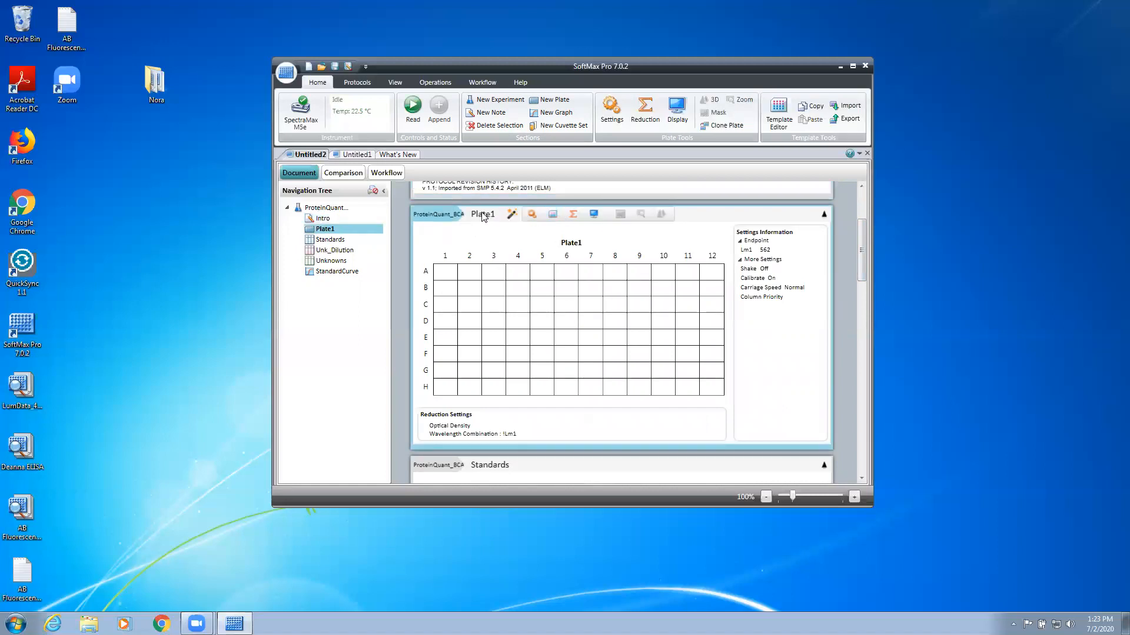
{"action": "left_click", "coordinate": [552, 215]}
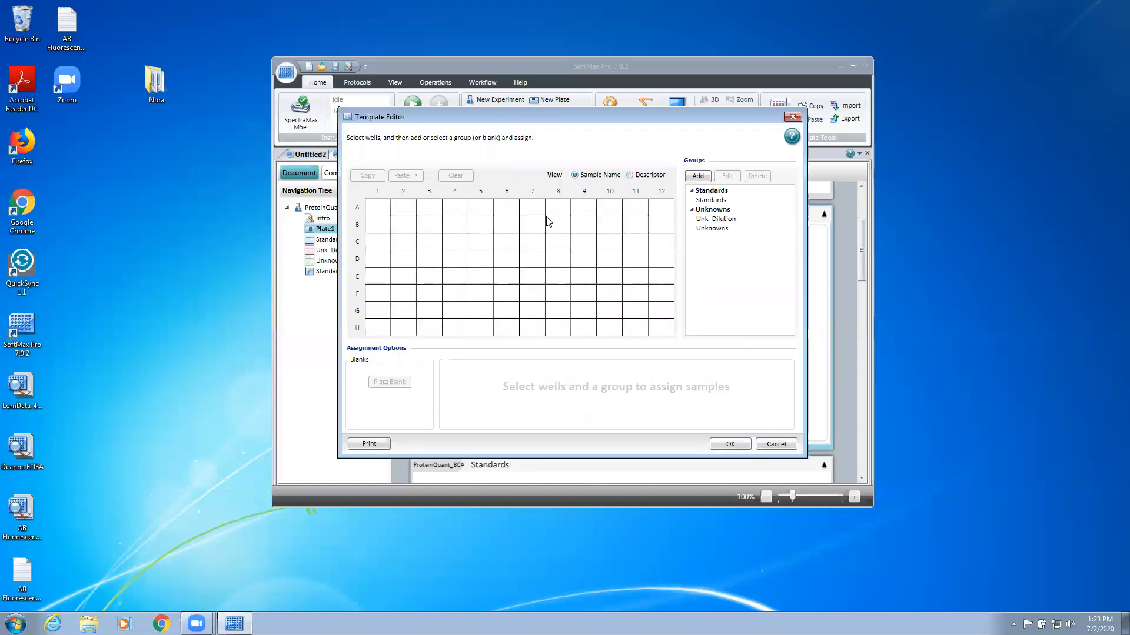
{"action": "left_click_drag", "start_coordinate": [372, 215], "coordinate": [405, 217]}
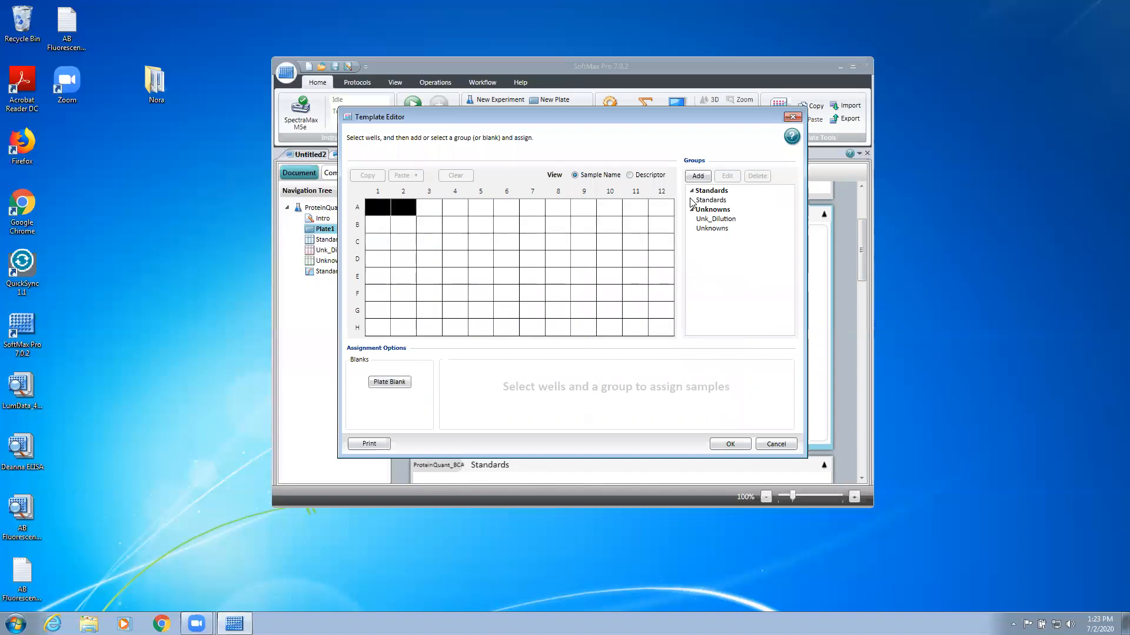
{"action": "left_click", "coordinate": [710, 200]}
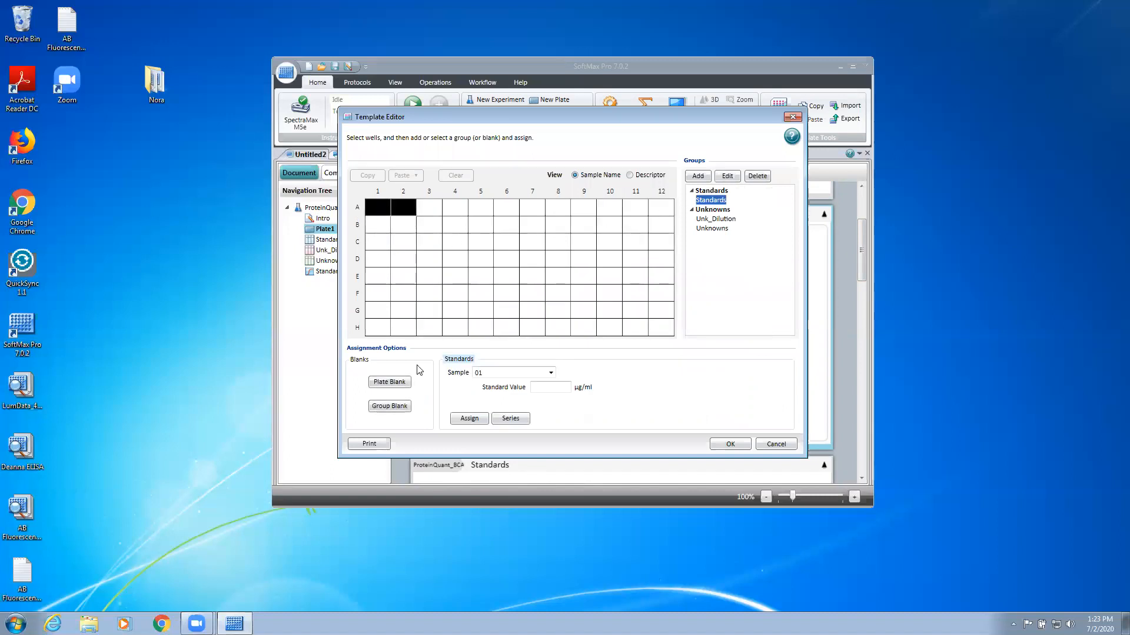
{"action": "left_click", "coordinate": [541, 390]}
{"action": "type", "text": "1000"}
{"action": "left_click", "coordinate": [469, 419]}
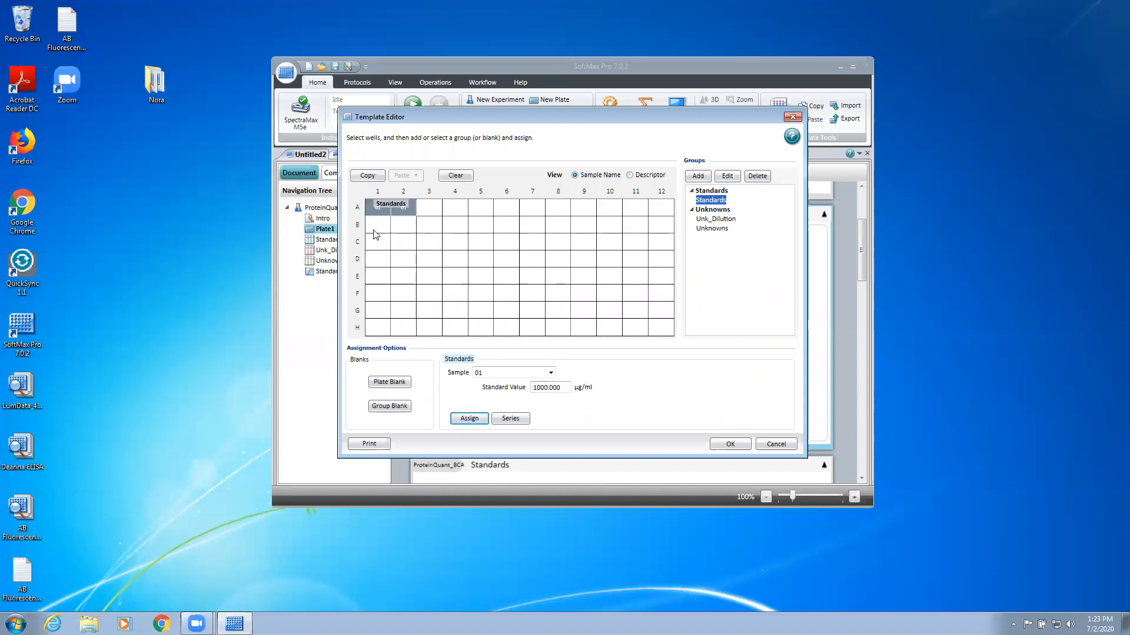
Step: Assign wells B1 and B2 to the Standards group as sample 02 with a standard value of 500 µg/ml
{"action": "left_click_drag", "start_coordinate": [374, 226], "coordinate": [394, 231]}
{"action": "double_click", "coordinate": [535, 390]}
{"action": "type", "text": "500"}
{"action": "left_click", "coordinate": [470, 418]}
Step: Assign wells C1 and C2 to the Standards group as sample 03 with a standard value of 250 µg/ml
{"action": "left_click", "coordinate": [382, 241]}
{"action": "mouse_move", "coordinate": [388, 244]}
{"action": "left_mouse_down"}
{"action": "mouse_move", "coordinate": [403, 246]}
{"action": "mouse_move", "coordinate": [380, 252]}
{"action": "mouse_move", "coordinate": [404, 252]}
{"action": "left_mouse_up"}
{"action": "left_click", "coordinate": [536, 390]}
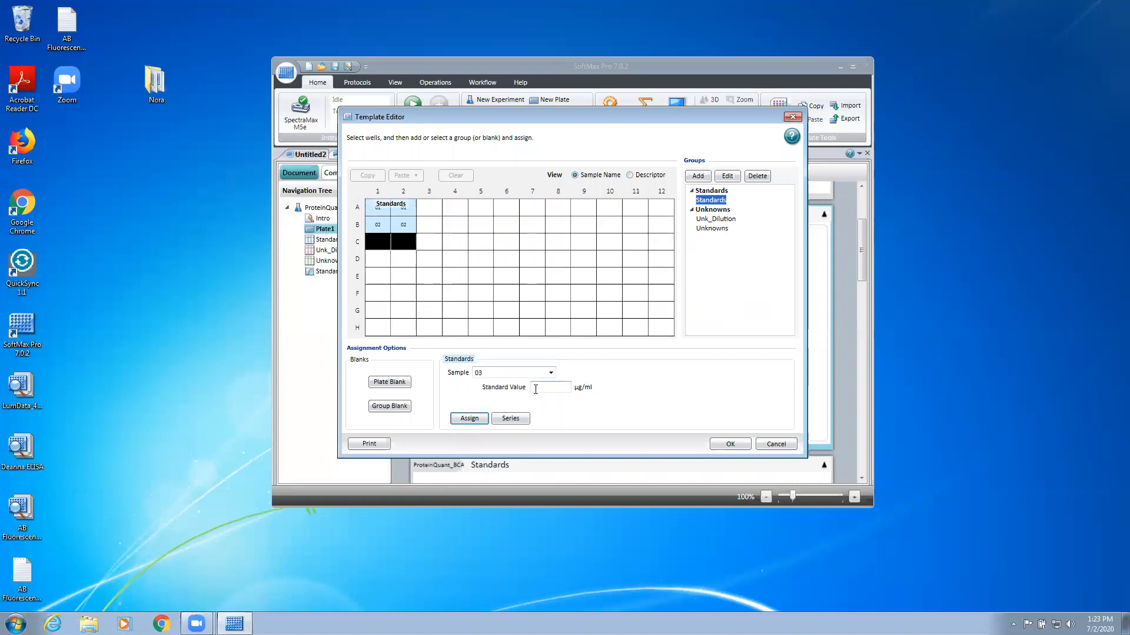
{"action": "type", "text": "250"}
{"action": "left_click", "coordinate": [469, 418]}
Step: Mark wells D1 and D2 as the plate blank
{"action": "left_click_drag", "start_coordinate": [383, 262], "coordinate": [398, 263]}
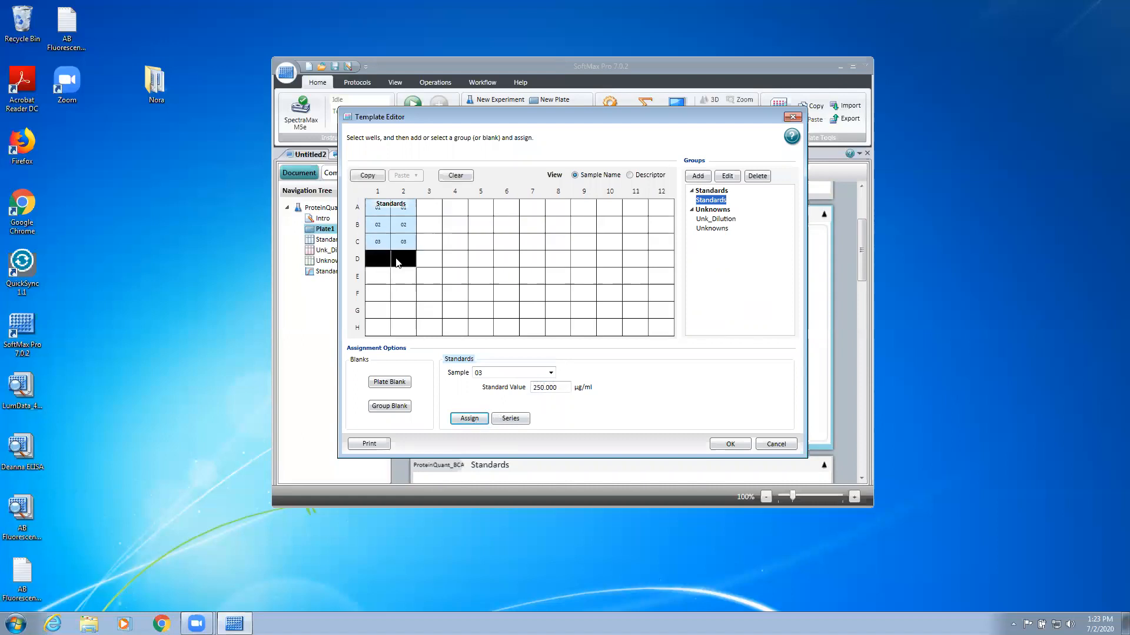
{"action": "left_click", "coordinate": [388, 383]}
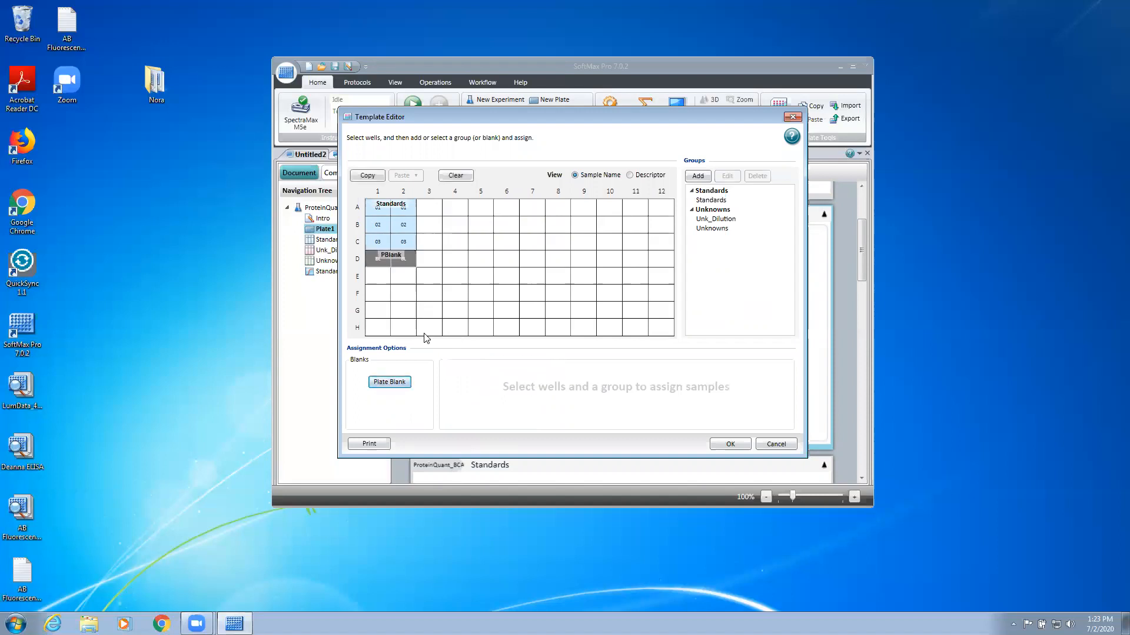
{"action": "left_click", "coordinate": [472, 283]}
Step: Assign wells A4 and A5 to the Unk_Dilution group as Sample1 with a dilution factor of 50
{"action": "left_click_drag", "start_coordinate": [448, 207], "coordinate": [474, 210]}
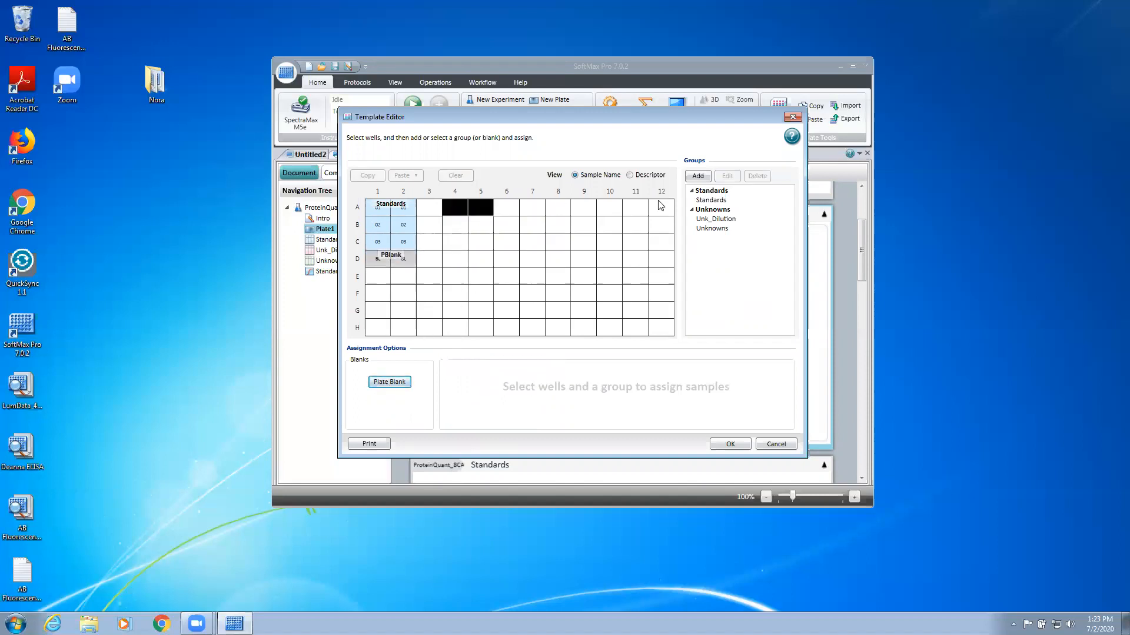
{"action": "left_click", "coordinate": [711, 220]}
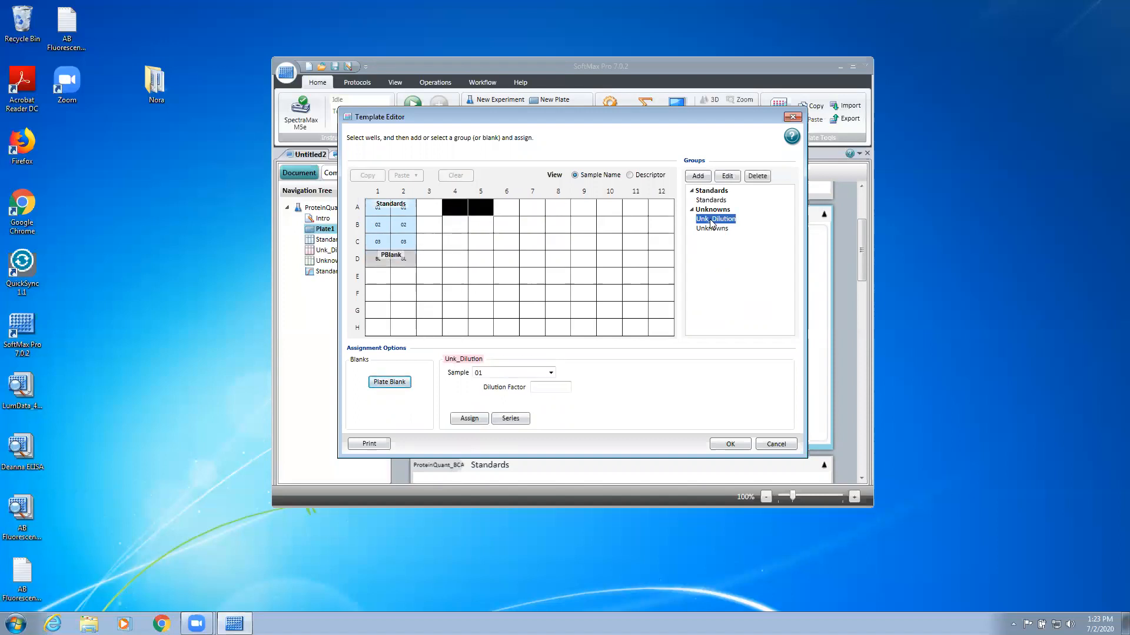
{"action": "left_click", "coordinate": [501, 372]}
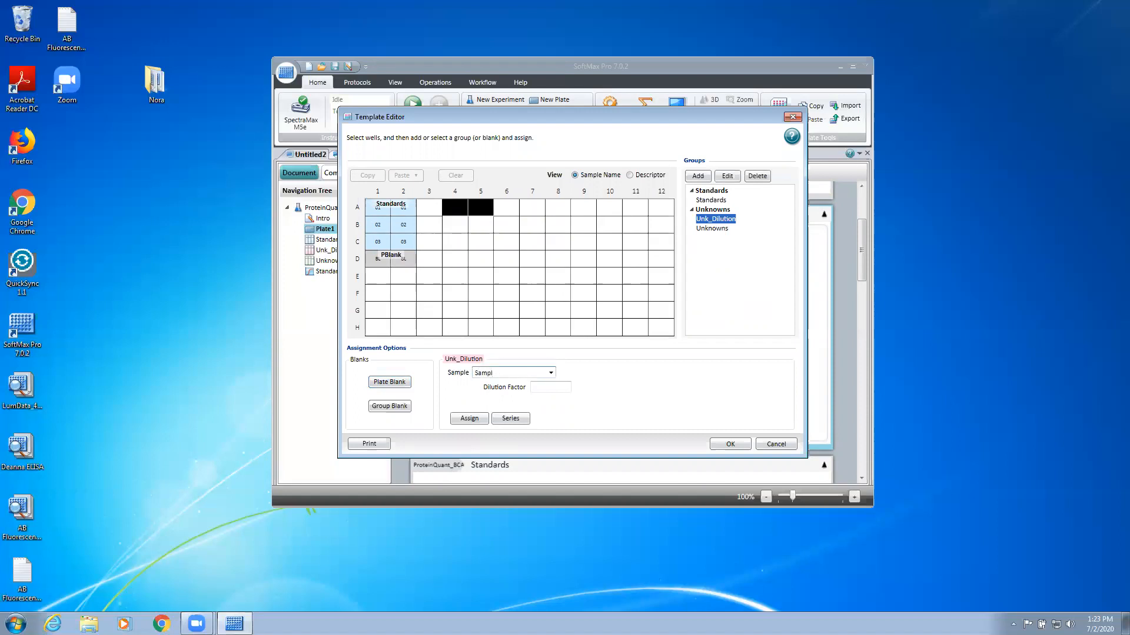
{"action": "left_click", "coordinate": [538, 390]}
{"action": "left_click", "coordinate": [468, 418]}
Step: Select wells B4 and B5, enter a dilution factor of 25 for Sample2, and accept the template
{"action": "left_click_drag", "start_coordinate": [455, 224], "coordinate": [481, 225]}
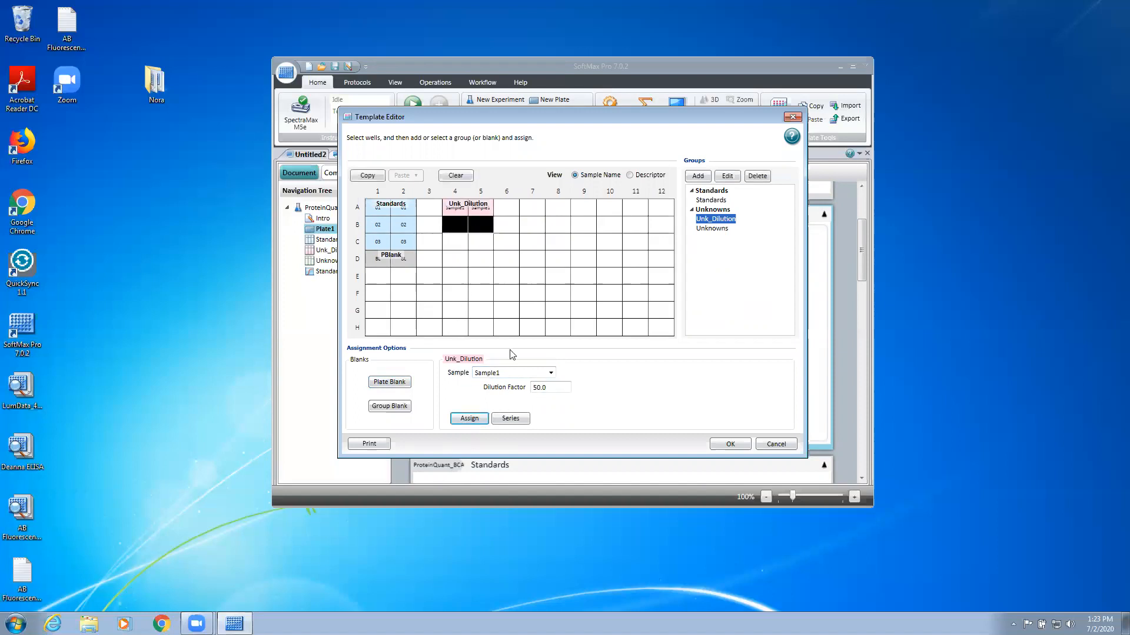
{"action": "left_click", "coordinate": [550, 390]}
{"action": "left_click", "coordinate": [550, 390]}
{"action": "type", "text": "25"}
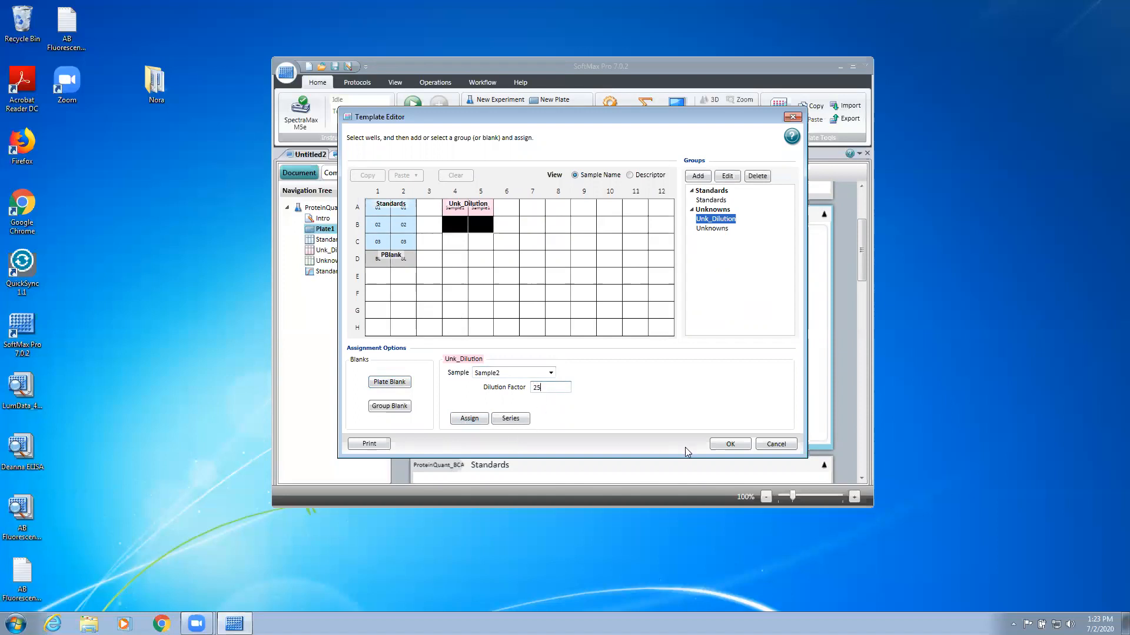
{"action": "left_click", "coordinate": [730, 444]}
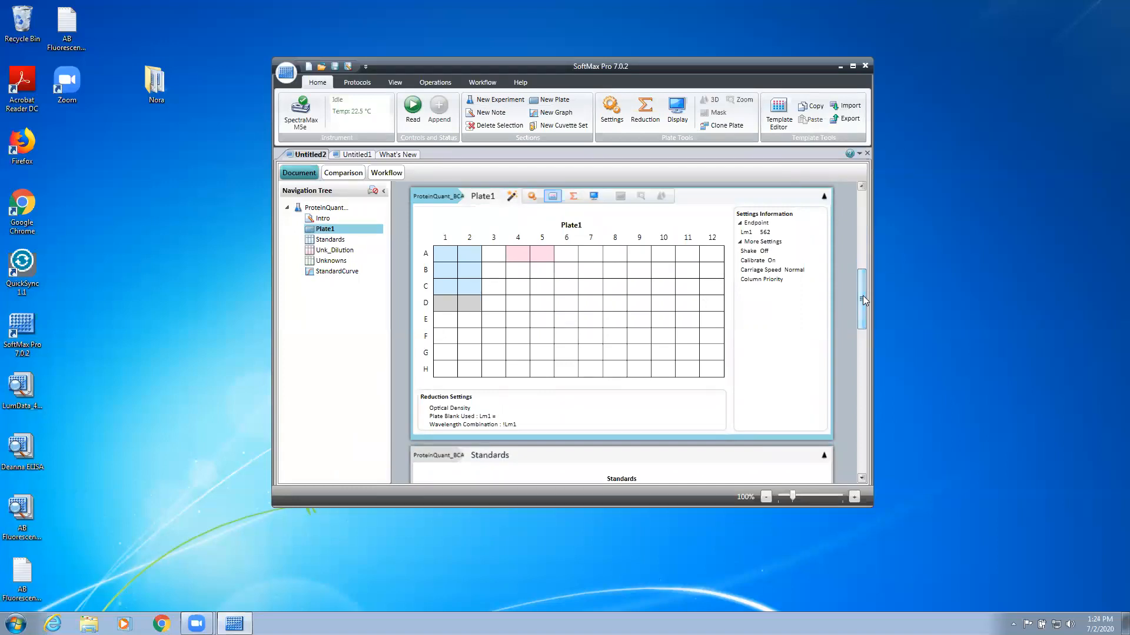
Step: Examine the Standards, Unk_Dilution and Unknowns tables and the StandardCurve graph below the plate
{"action": "scroll", "coordinate": [863, 297], "scroll_direction": "down", "scroll_amount": 5}
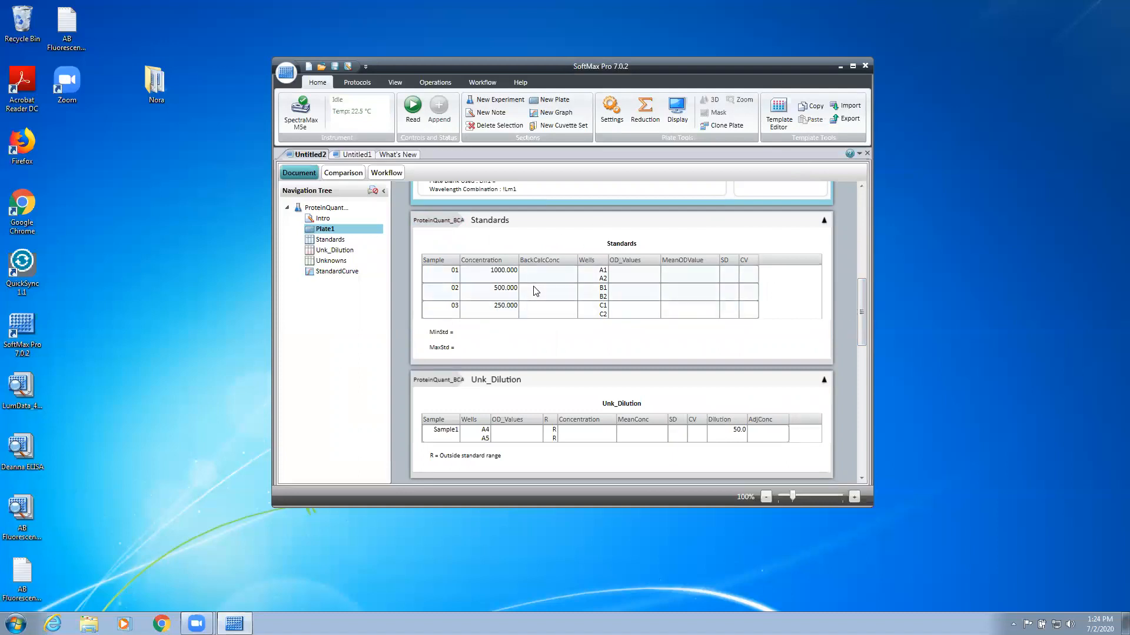
{"action": "left_click_drag", "start_coordinate": [865, 307], "coordinate": [864, 347]}
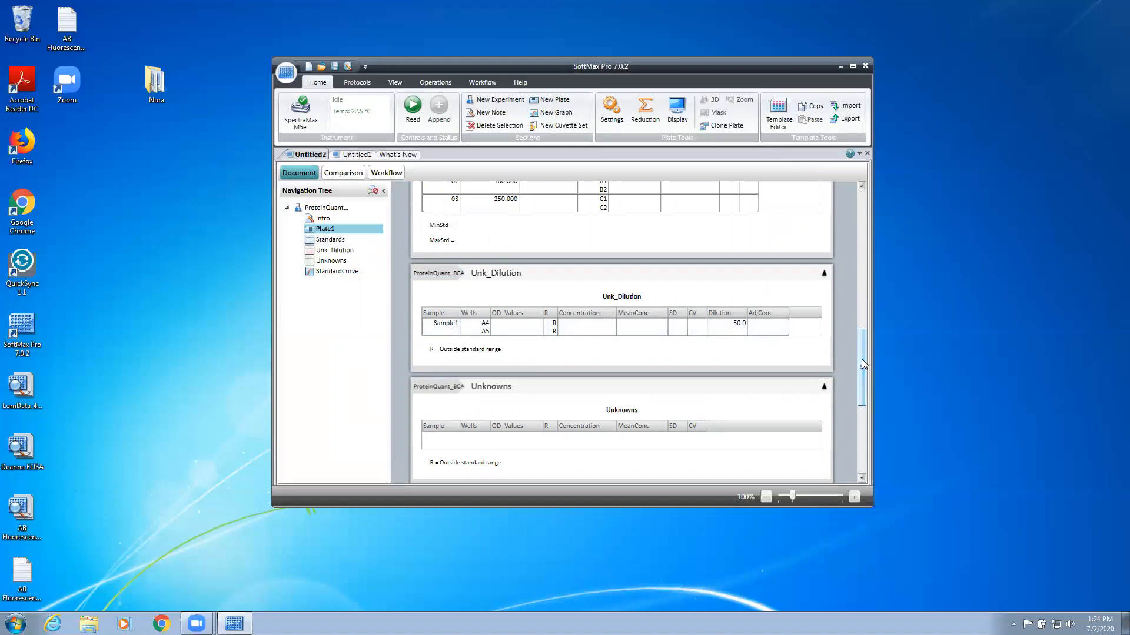
{"action": "scroll", "coordinate": [861, 359], "scroll_direction": "down", "scroll_amount": 1}
{"action": "left_click_drag", "start_coordinate": [863, 344], "coordinate": [862, 382]}
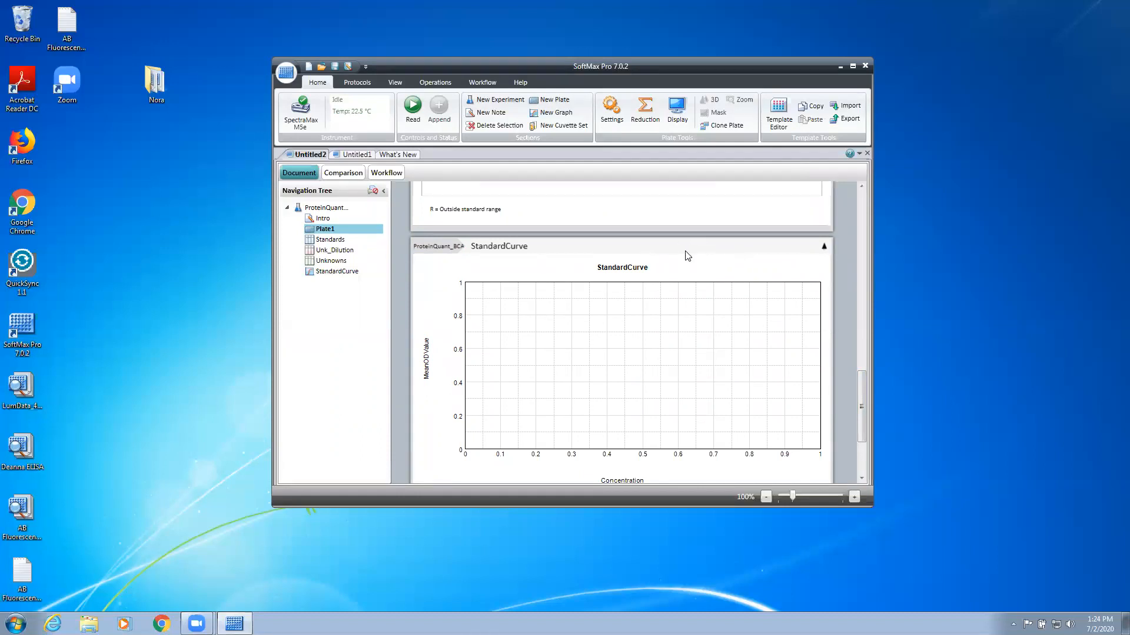
Step: Review the available curve fits for the StandardCurve graph, keep the Linear fit, and return to the Plate1 section
{"action": "left_click", "coordinate": [704, 250]}
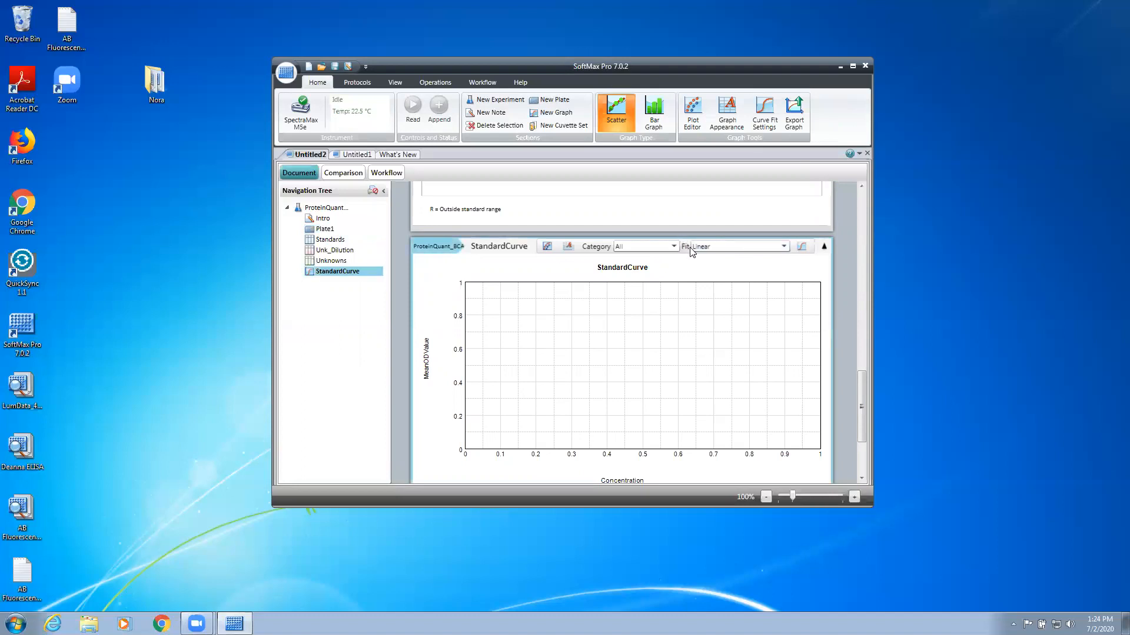
{"action": "left_click", "coordinate": [725, 246]}
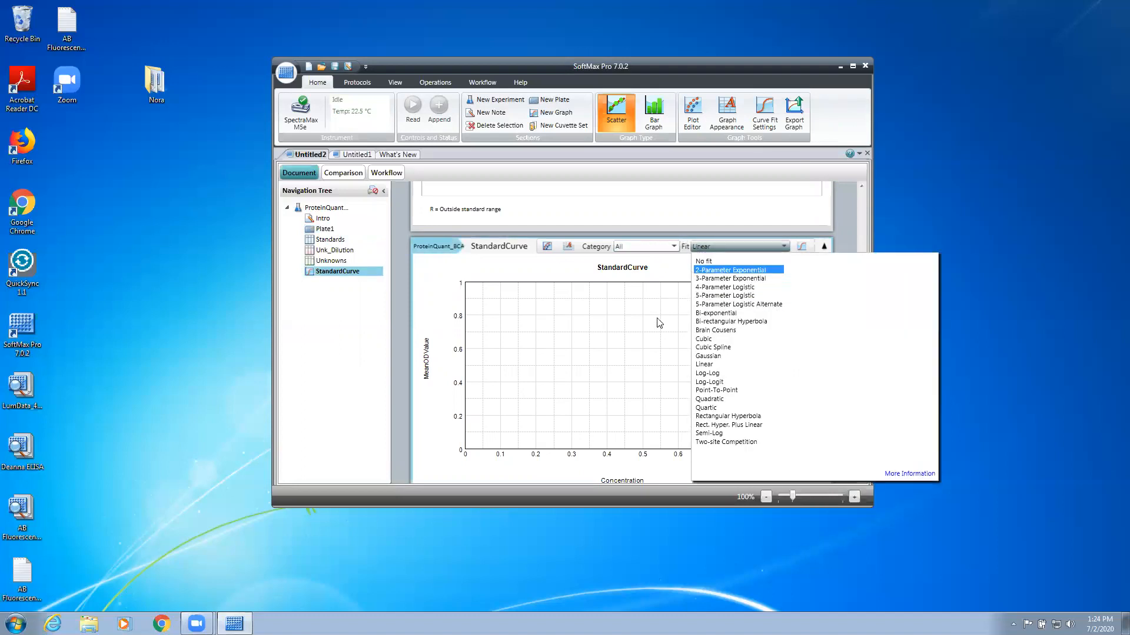
{"action": "left_click", "coordinate": [668, 272]}
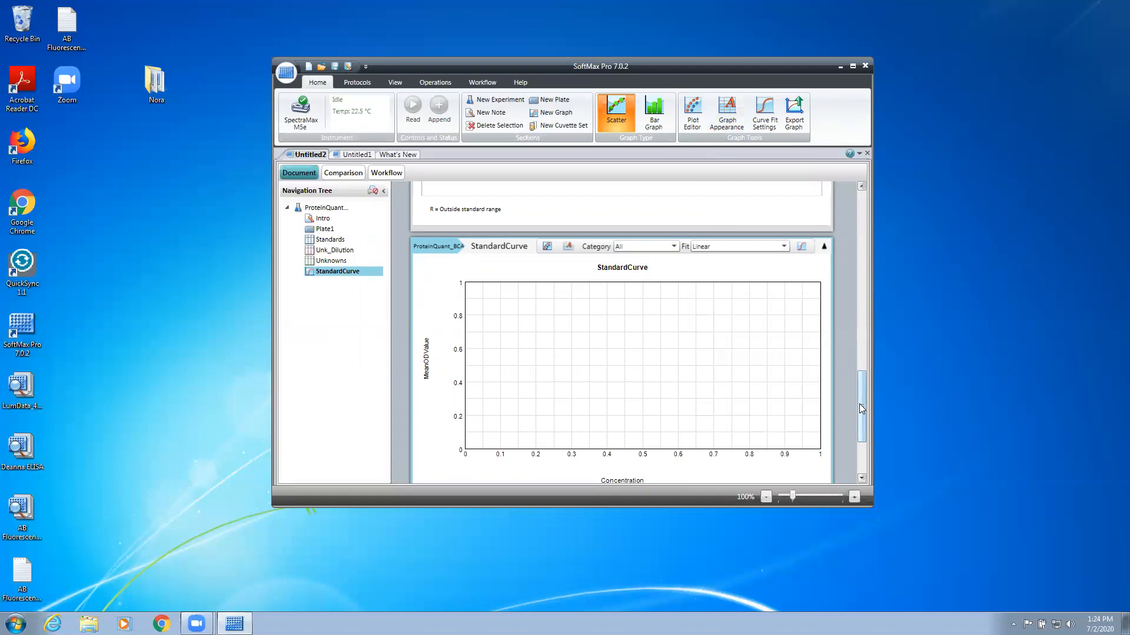
{"action": "left_click_drag", "start_coordinate": [861, 381], "coordinate": [860, 355]}
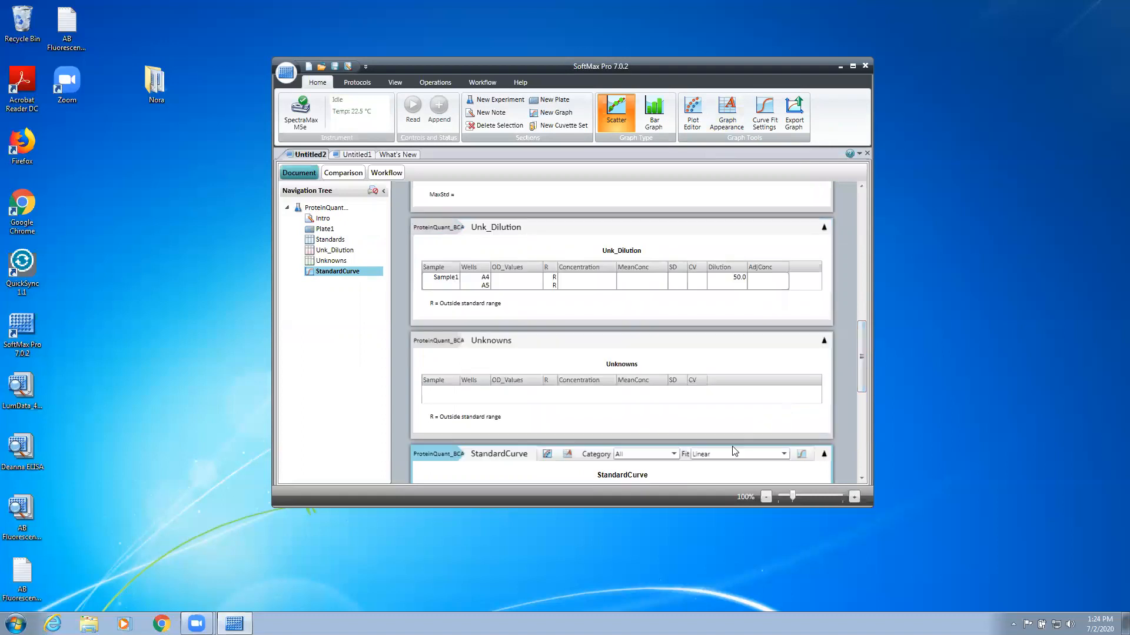
{"action": "left_click_drag", "start_coordinate": [865, 344], "coordinate": [858, 243]}
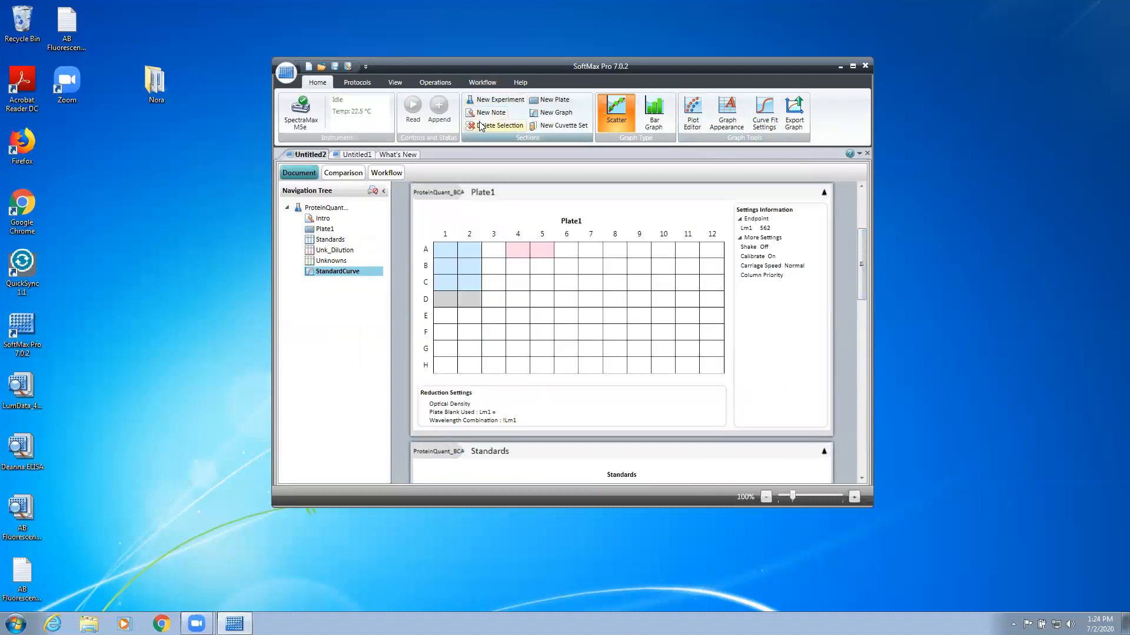
Step: Browse the assay categories in the protocol library, including ELISA-Kinetic, and leave it without opening a protocol
{"action": "left_click", "coordinate": [358, 83]}
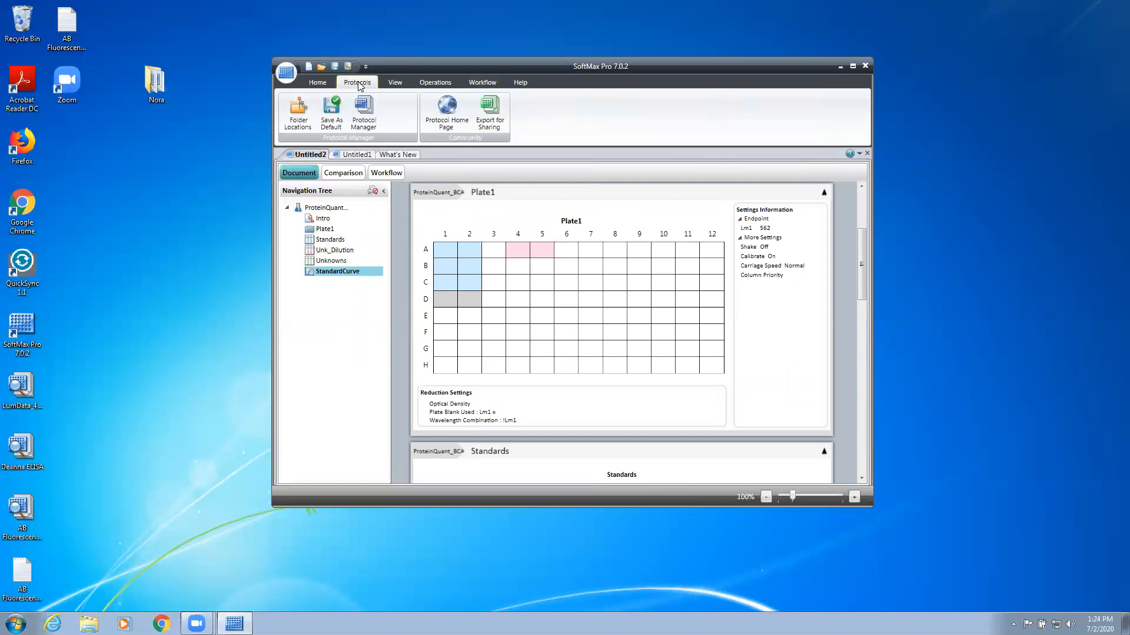
{"action": "left_click", "coordinate": [360, 111]}
{"action": "mouse_move", "coordinate": [403, 145]}
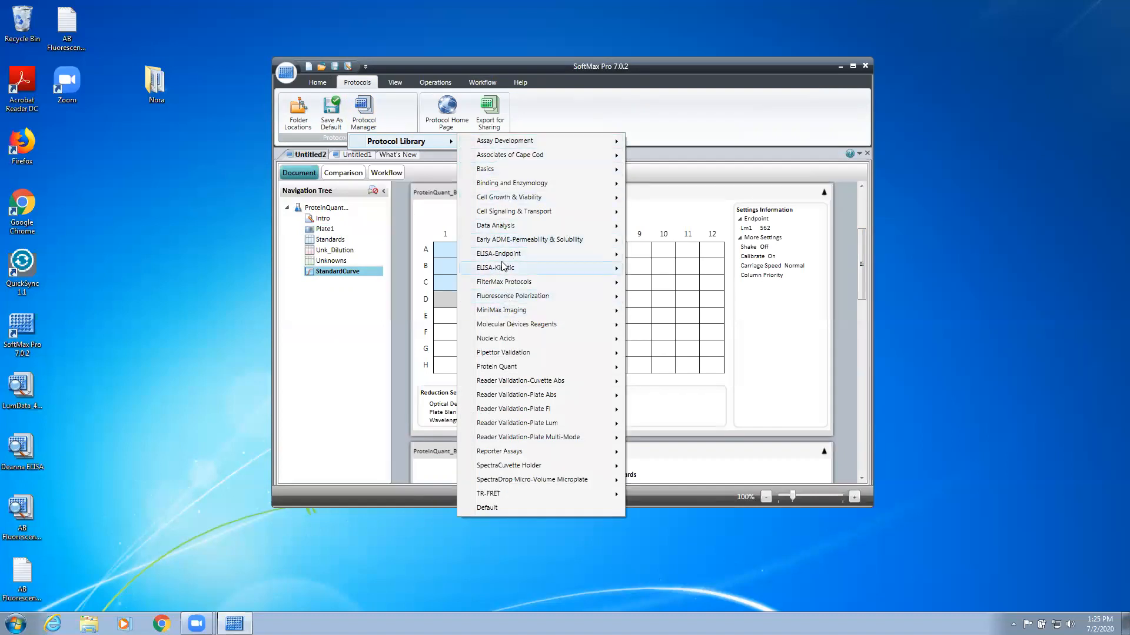
{"action": "mouse_move", "coordinate": [504, 266]}
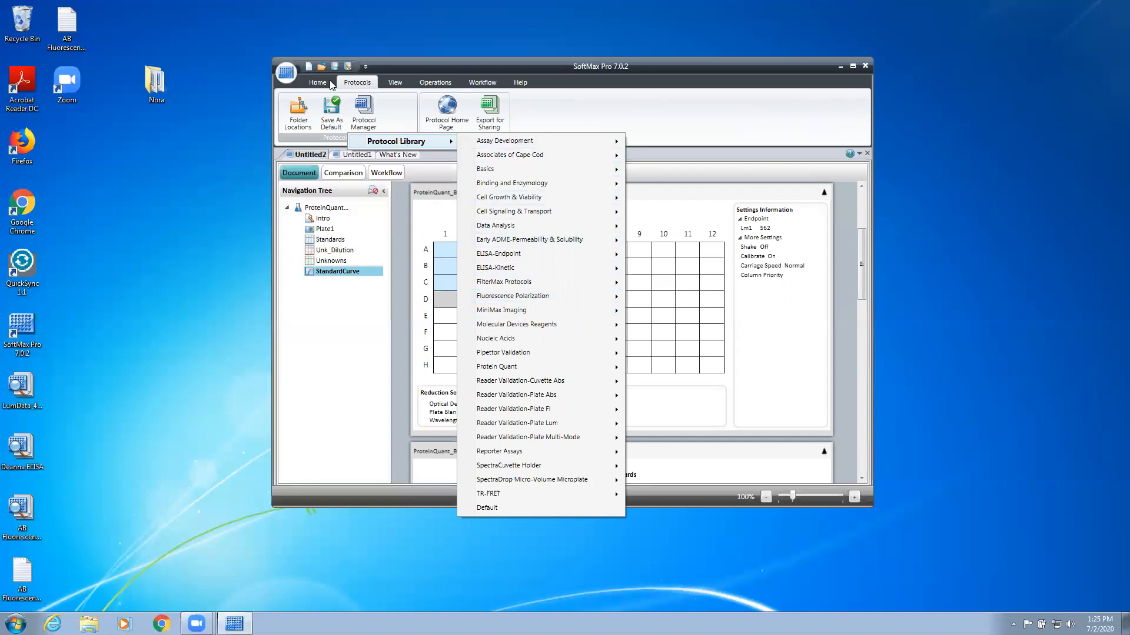
{"action": "left_click", "coordinate": [325, 82]}
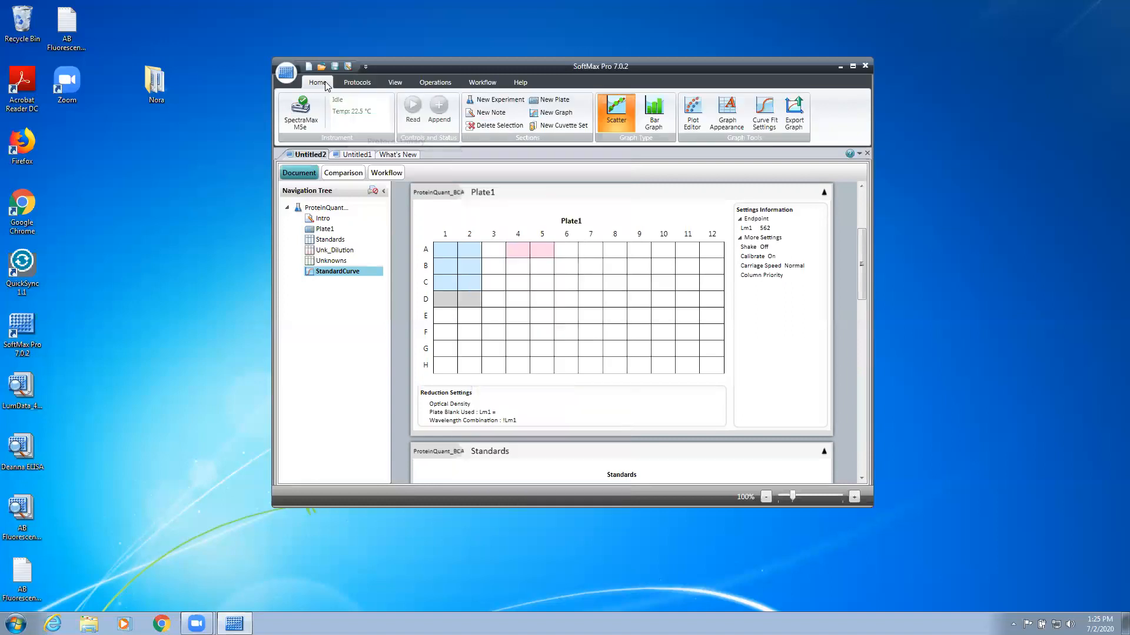